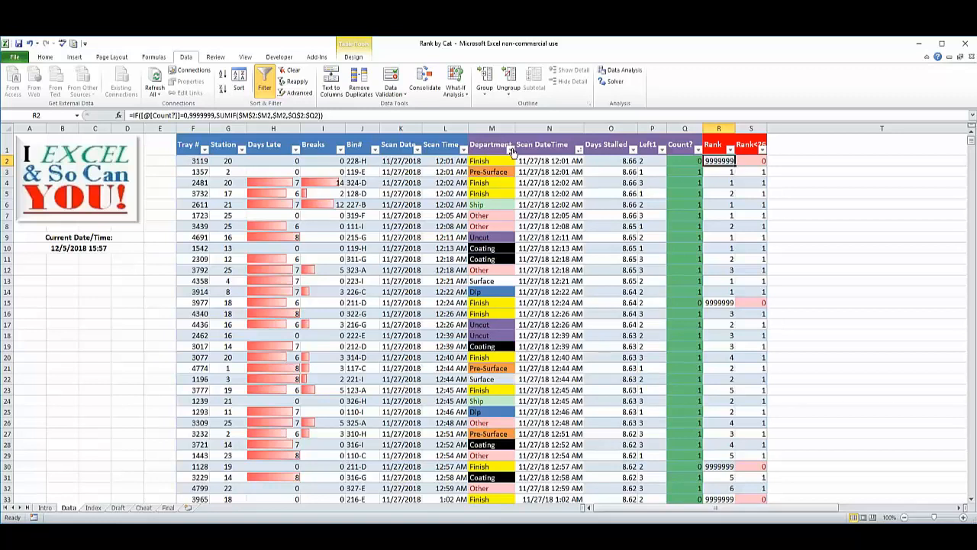
View the list of departments in the Department column's filter and close it without filtering.
left_click(511, 149)
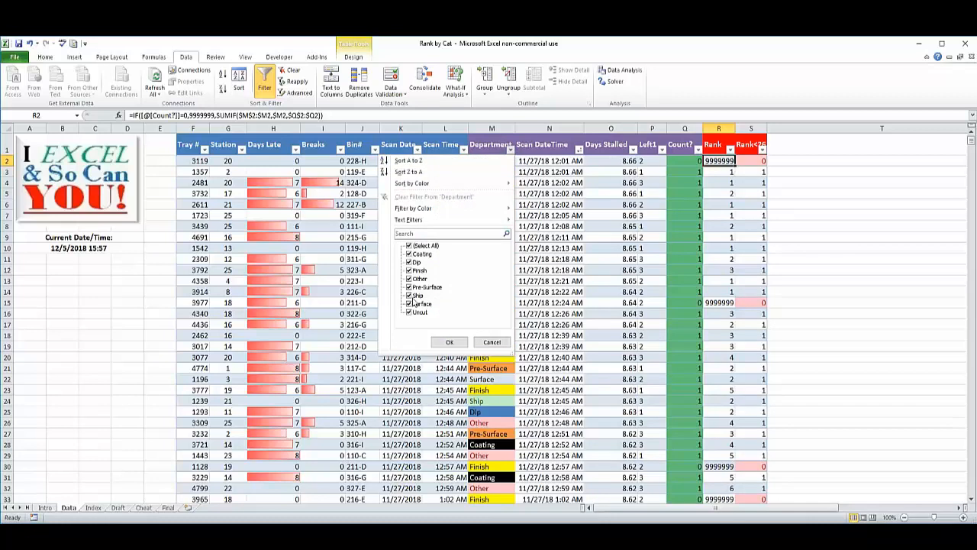
left_click(493, 343)
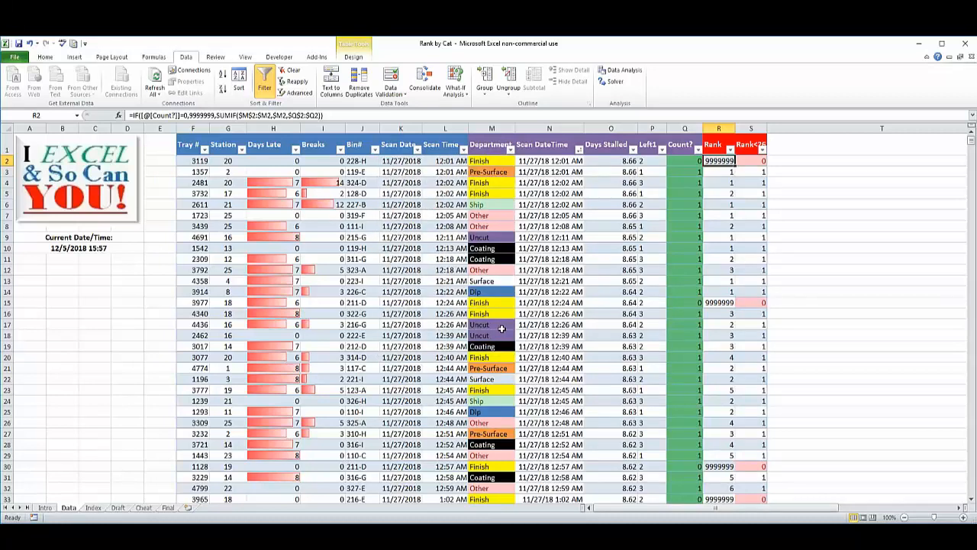
Open the Draft sheet and inspect the first pivot table's Department and Rank<26 report filters and its rows.
left_click(117, 507)
left_click(79, 242)
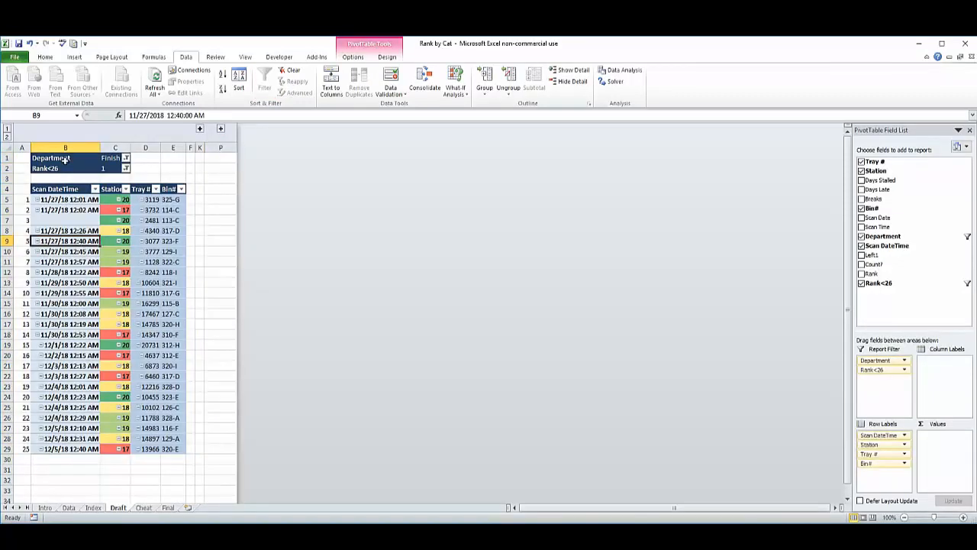
left_click(113, 158)
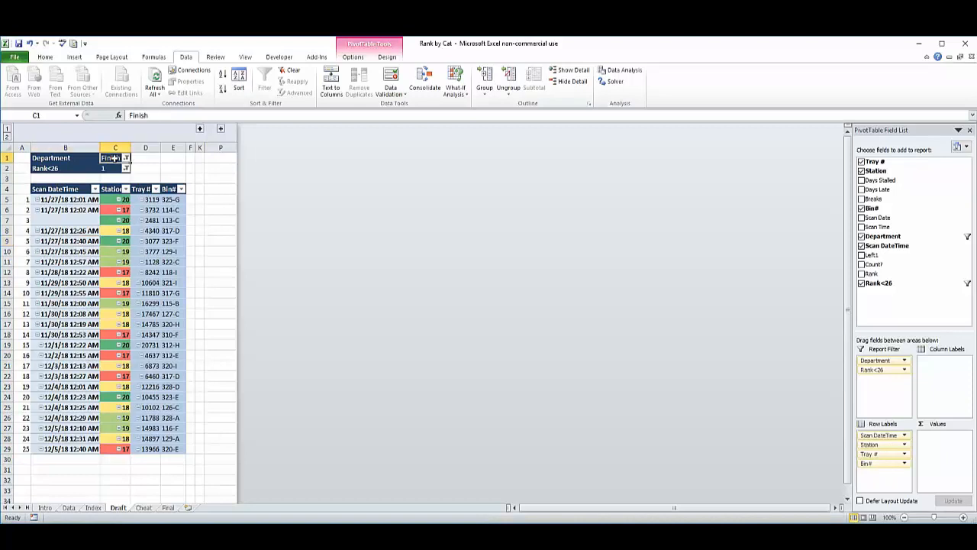
left_click(54, 169)
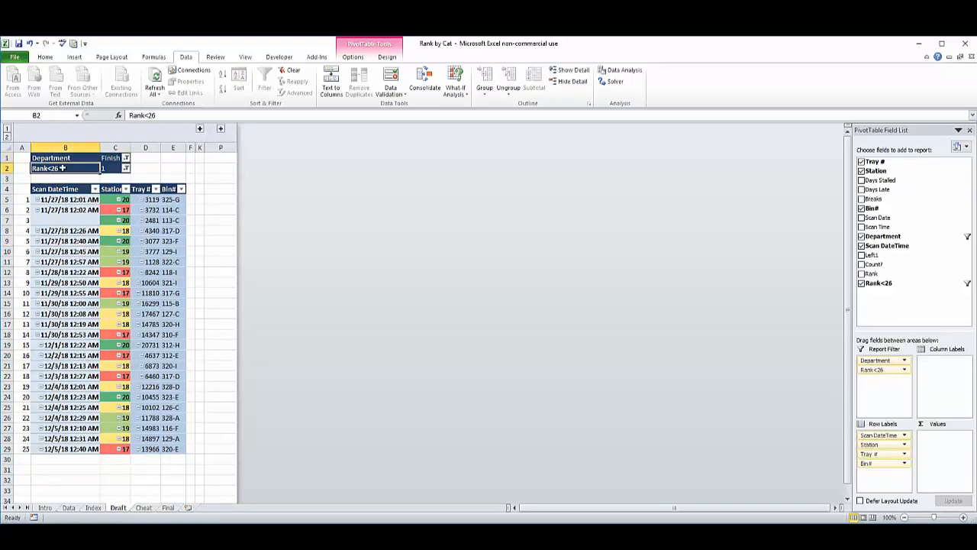
left_click(112, 169)
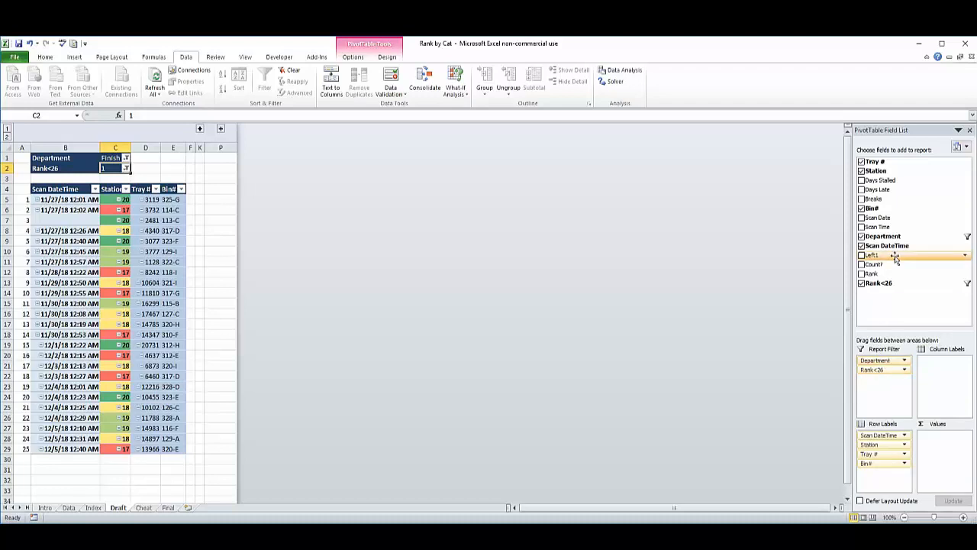
left_click_drag(896, 259, 190, 281)
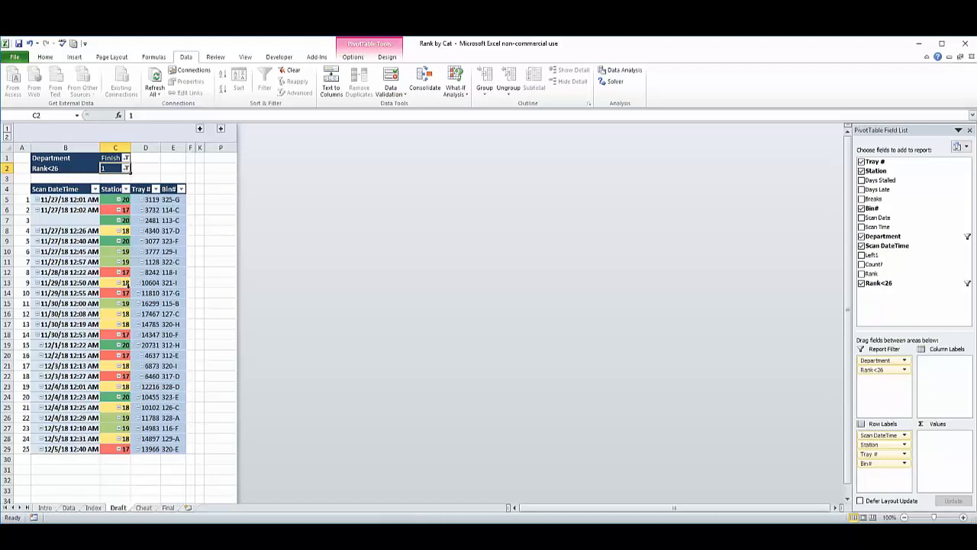
left_click(65, 273)
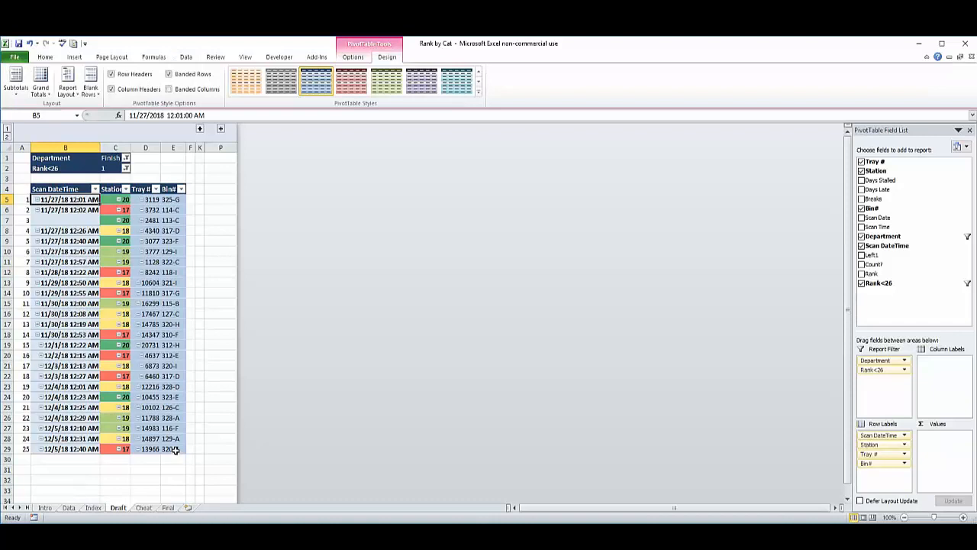
Copy the whole pivot table in B1:E29, including its report filters, and paste the copy at B31.
left_click_drag(175, 451, 42, 155)
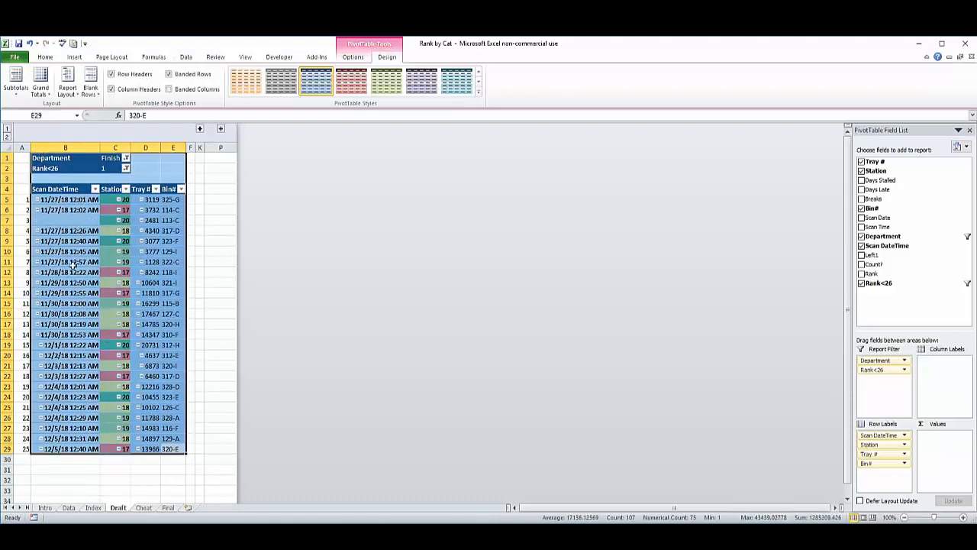
key("ctrl+c")
left_click(84, 469)
key("ctrl+v")
scroll(96, 462, "down", 3)
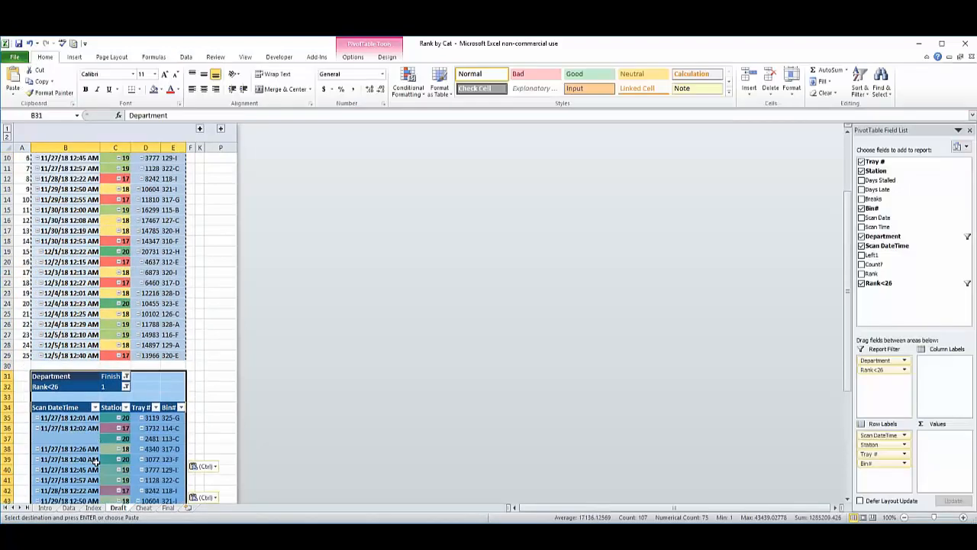
scroll(96, 462, "down", 1)
Switch the copied pivot table's report layout to Compact Form.
left_click(96, 459)
left_click(387, 57)
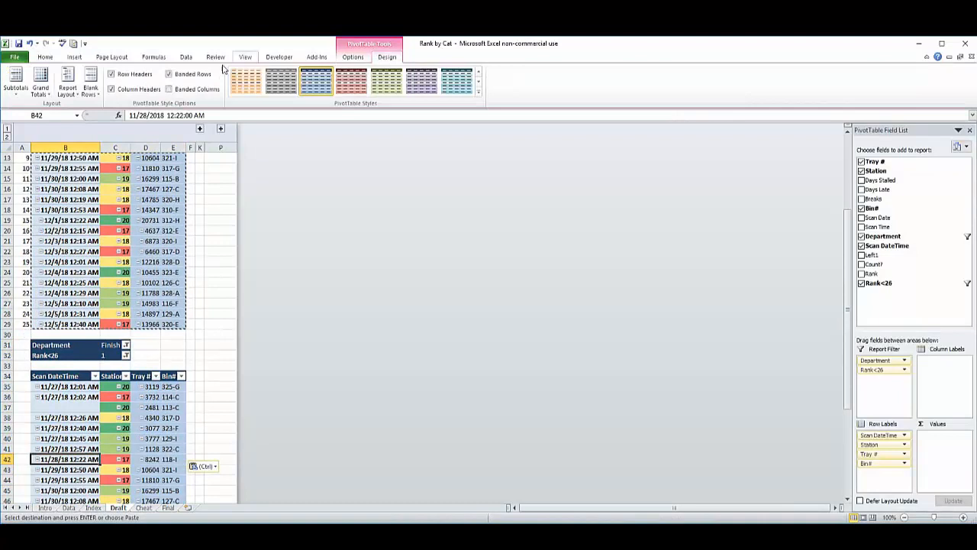
left_click(72, 92)
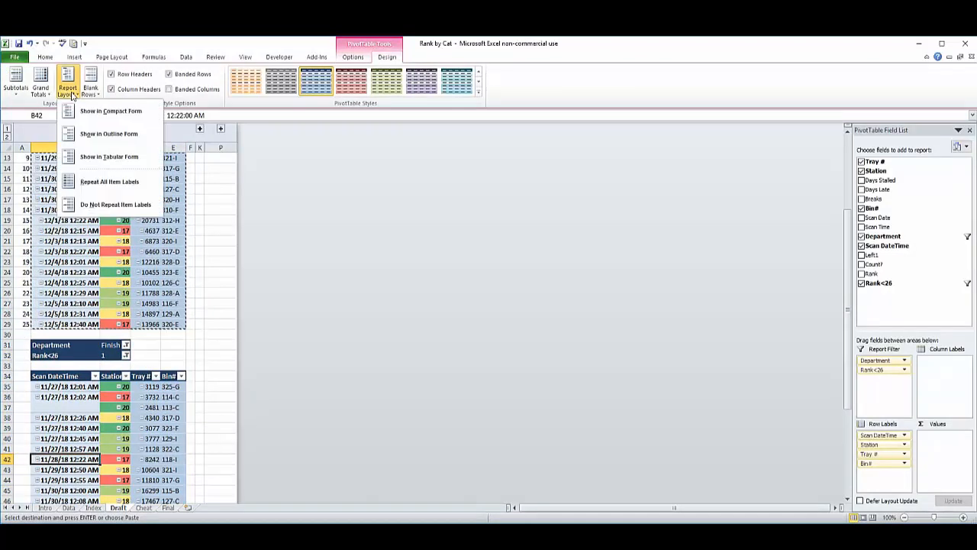
left_click(90, 113)
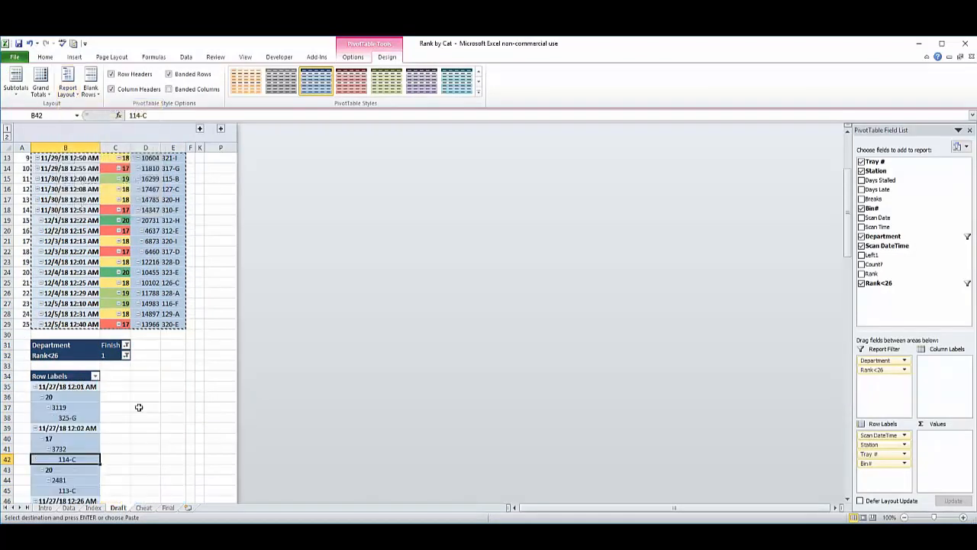
Examine the nested row labels of the compact pivot table and compare them with the tabular pivot table above.
left_click(164, 417)
scroll(164, 407, "up", 2)
scroll(167, 407, "down", 1)
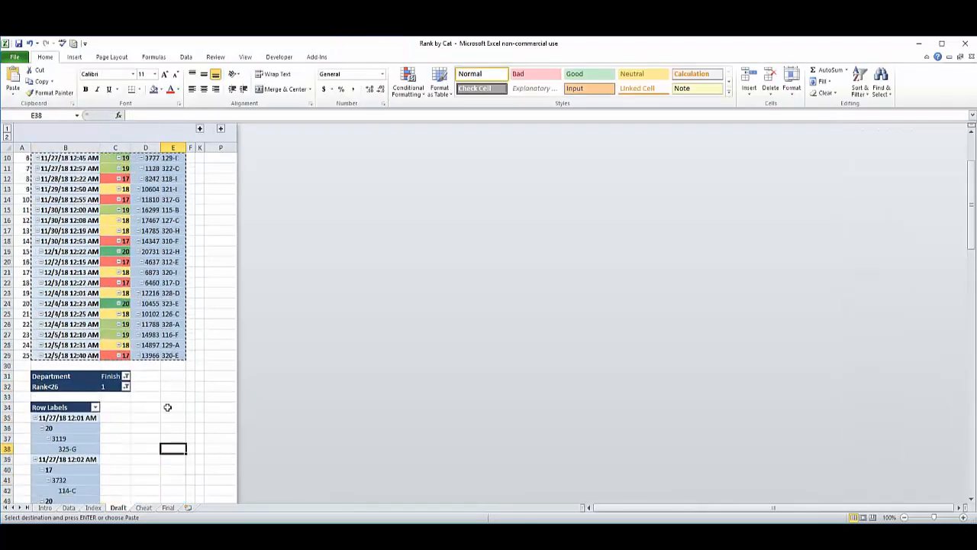
scroll(167, 407, "up", 2)
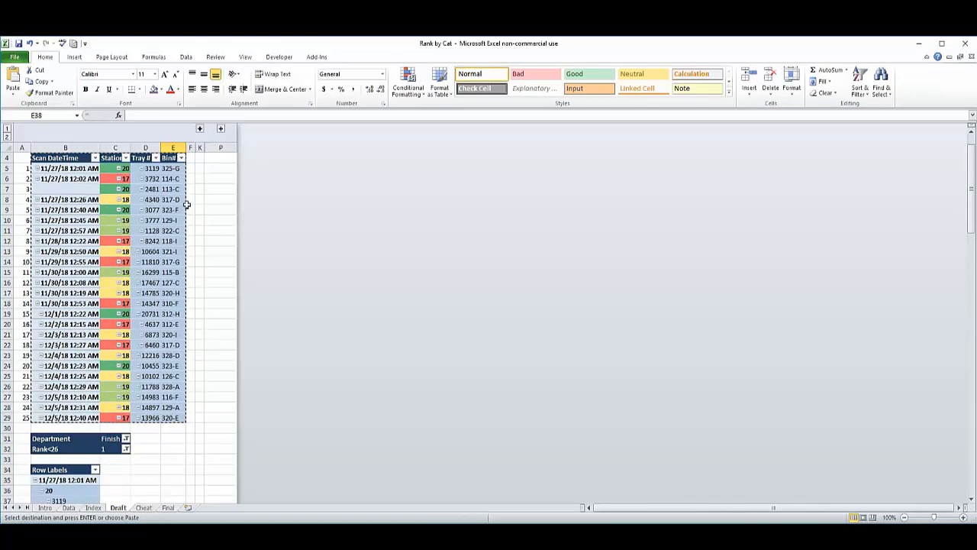
scroll(115, 305, "down", 5)
left_click(80, 354)
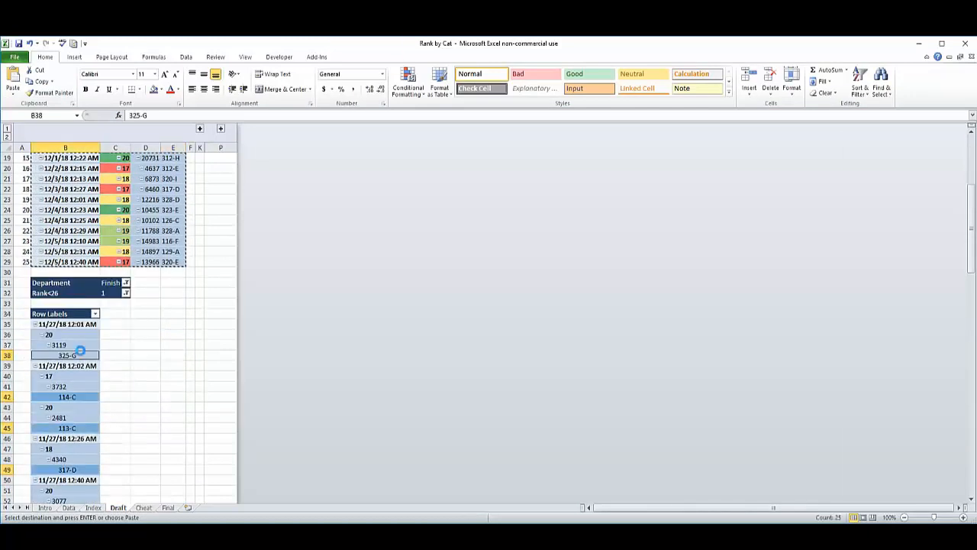
left_click(77, 387)
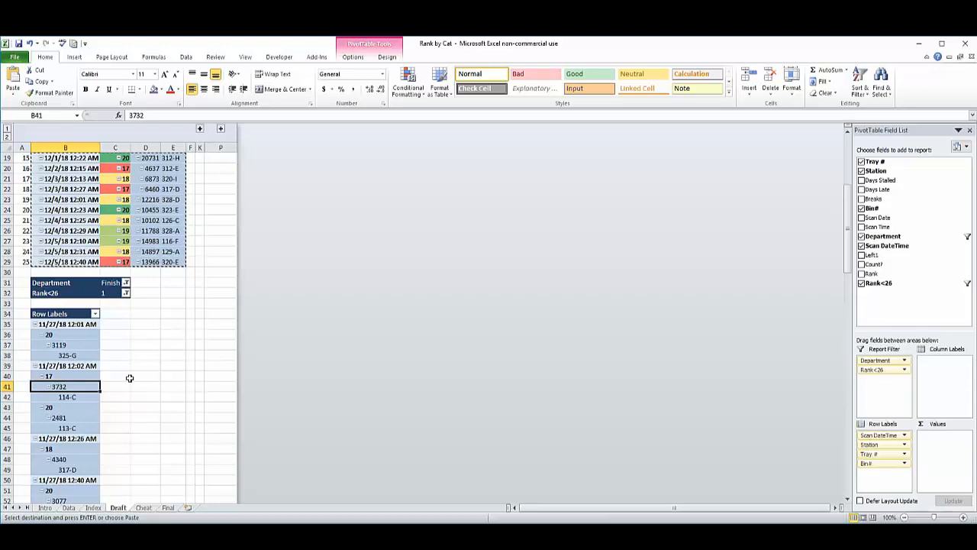
left_click(82, 402)
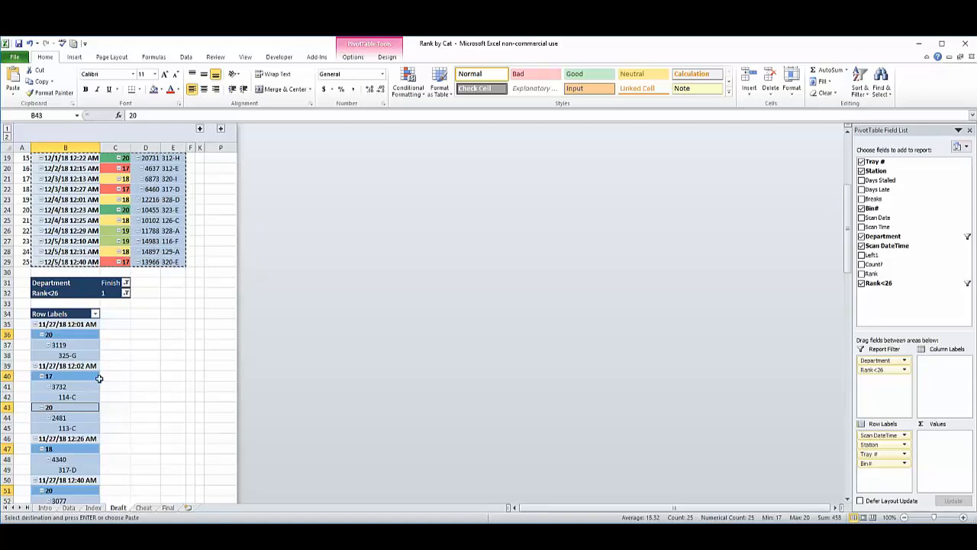
left_click(51, 282)
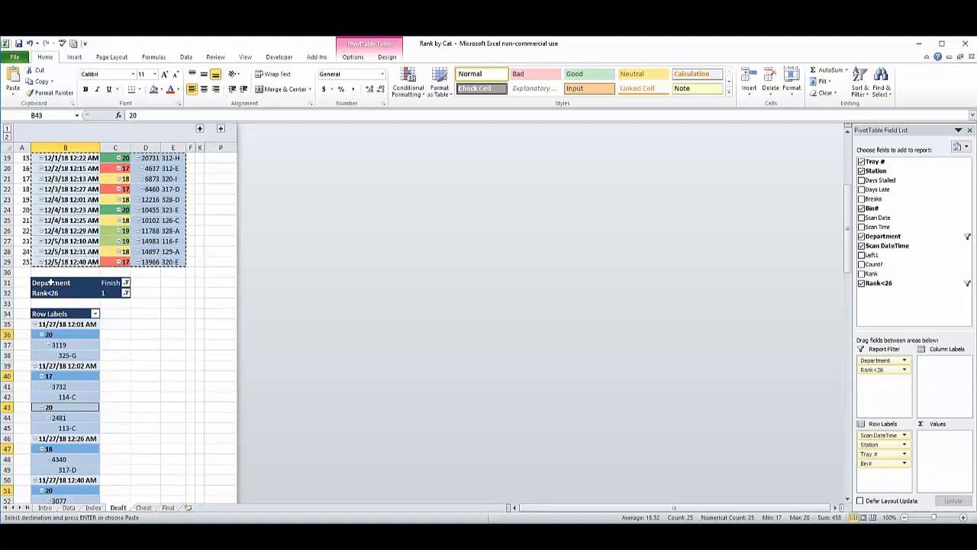
left_click_drag(50, 283, 122, 345)
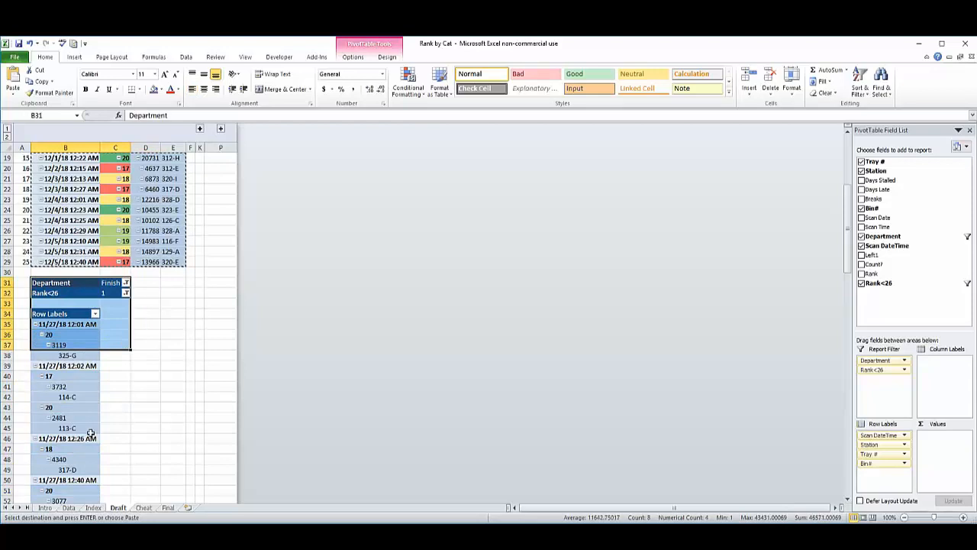
left_click(133, 408)
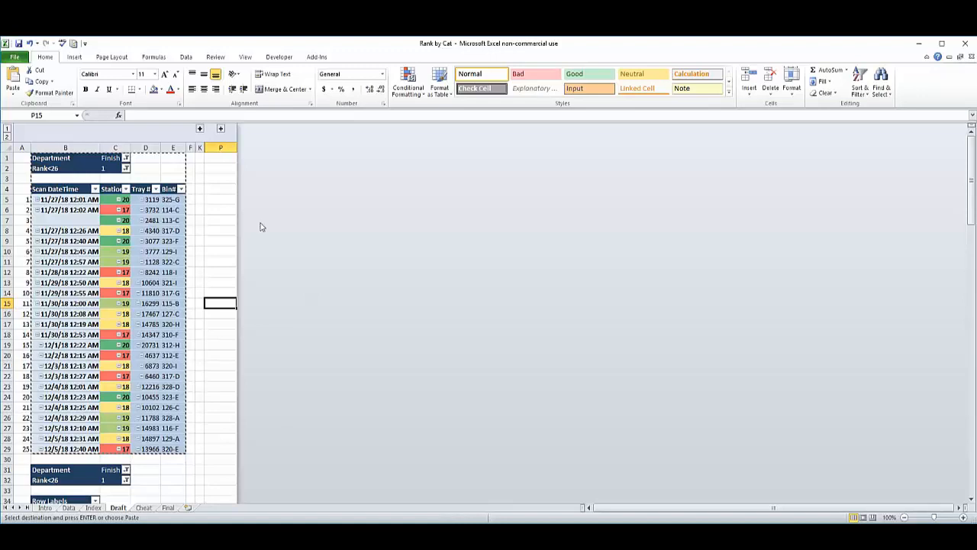
Review the Bin#, Scan DateTime and Tray # columns of the original tabular pivot table in rows 5 to 29.
left_click(199, 385)
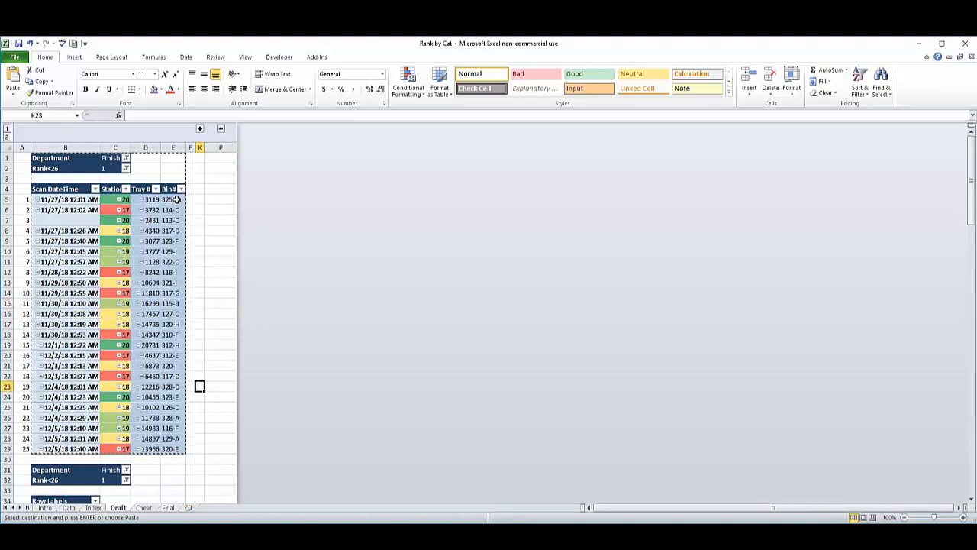
left_click_drag(171, 199, 169, 449)
left_click(207, 282)
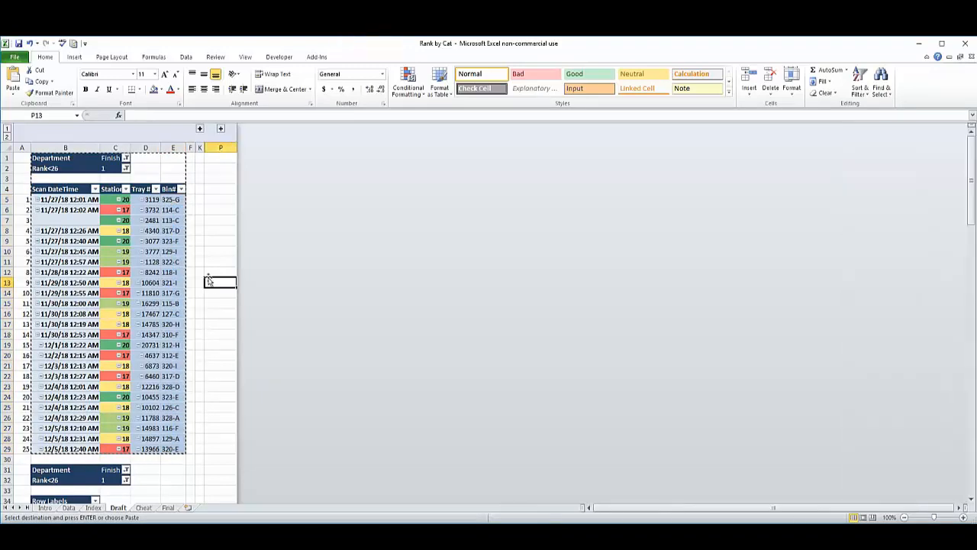
left_click(171, 239)
left_click(225, 301)
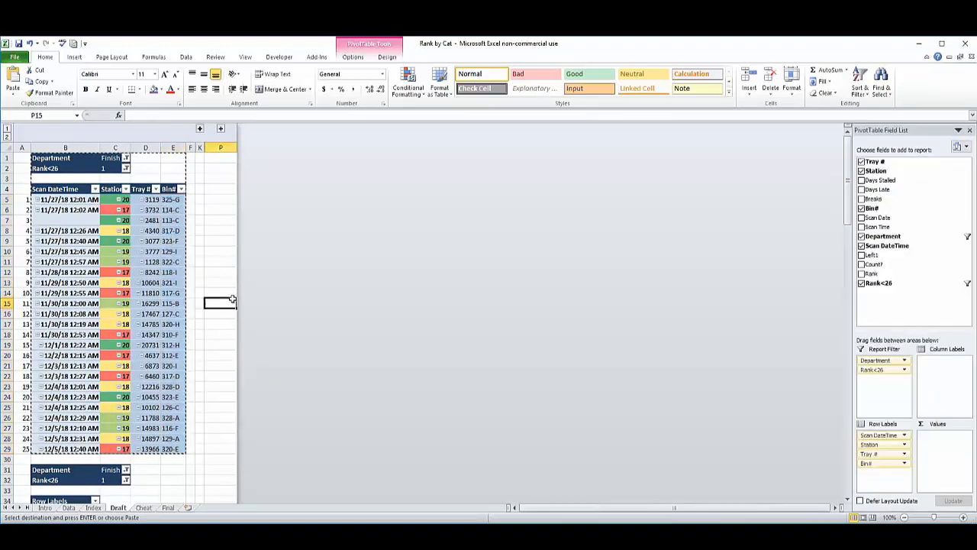
left_click(148, 293)
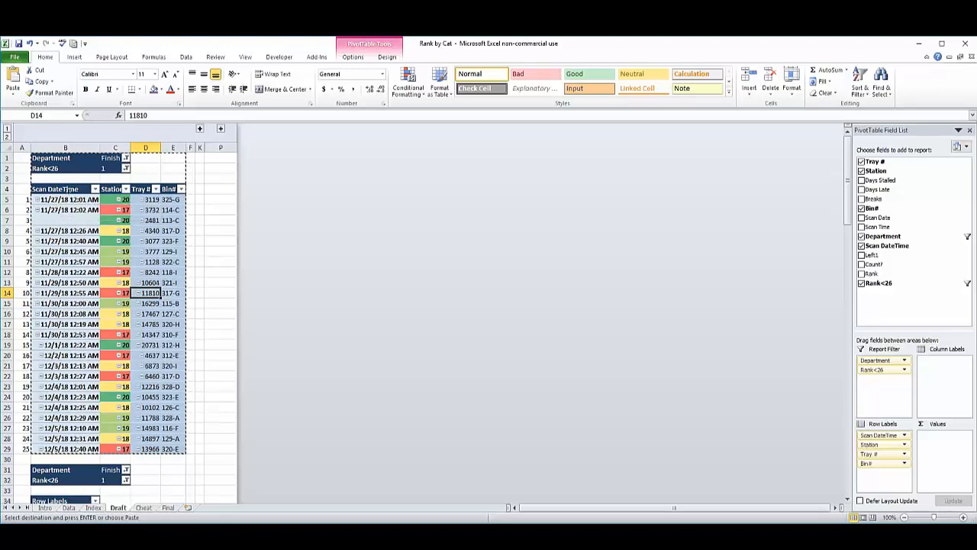
left_click(51, 189)
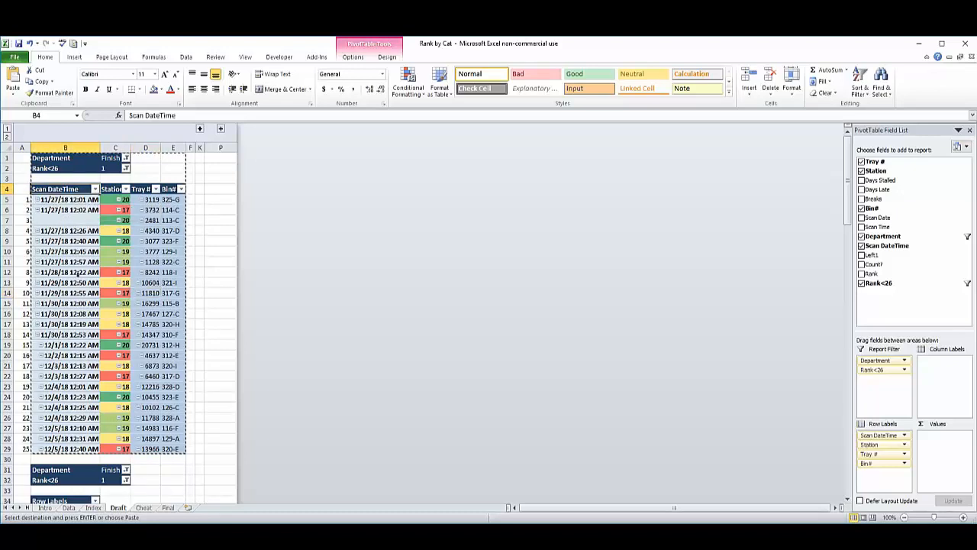
left_click(64, 199)
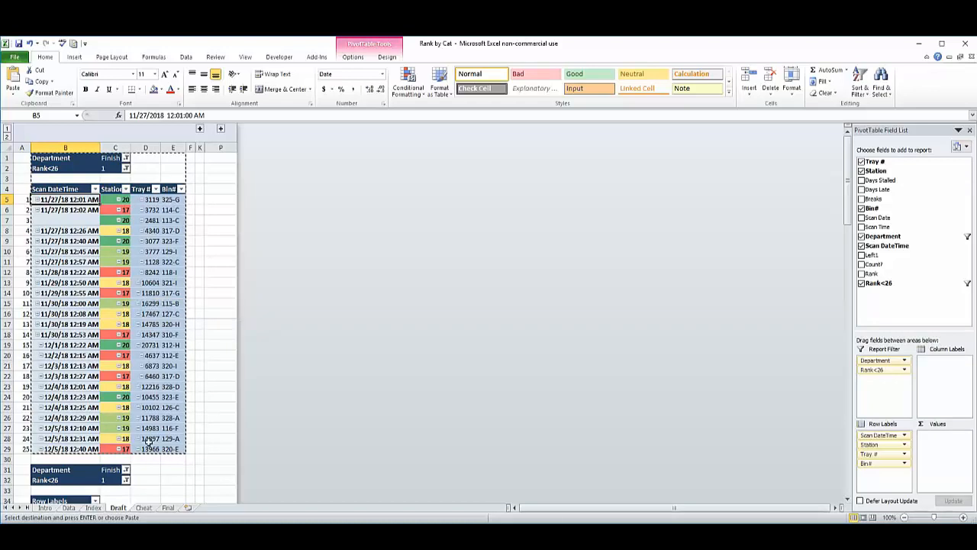
left_click_drag(149, 448, 155, 199)
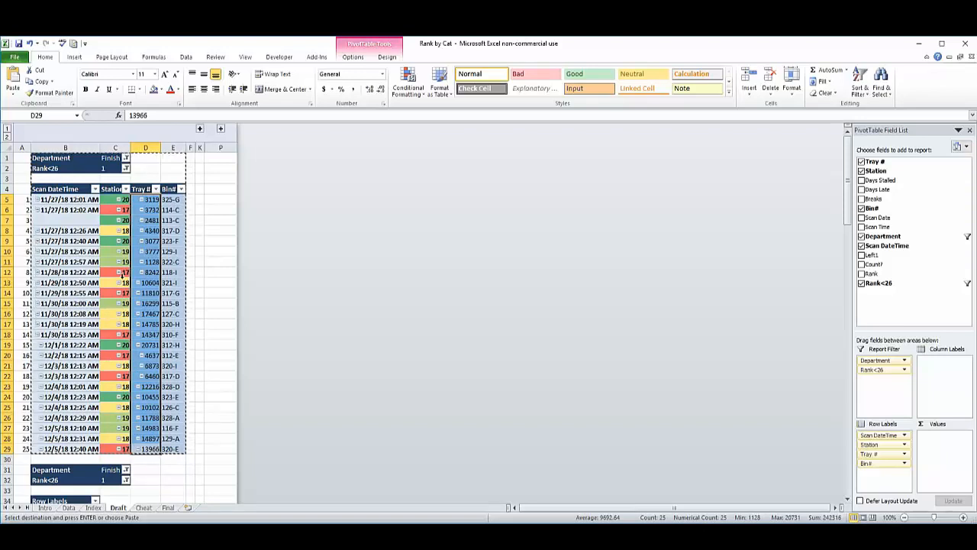
left_click(210, 272)
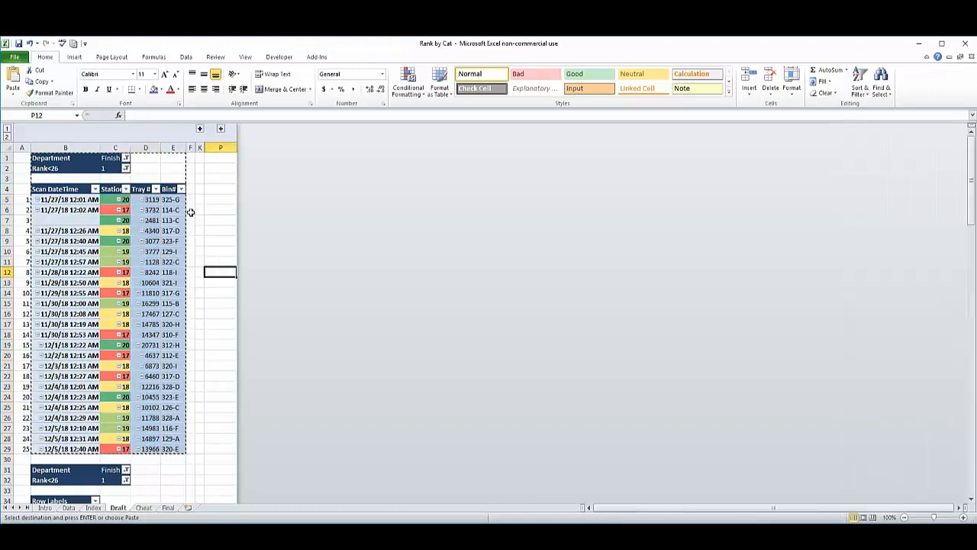
Expand the collapsed column group G:J to display the pivot table arranged by station, and highlight its tray numbers.
left_click(200, 130)
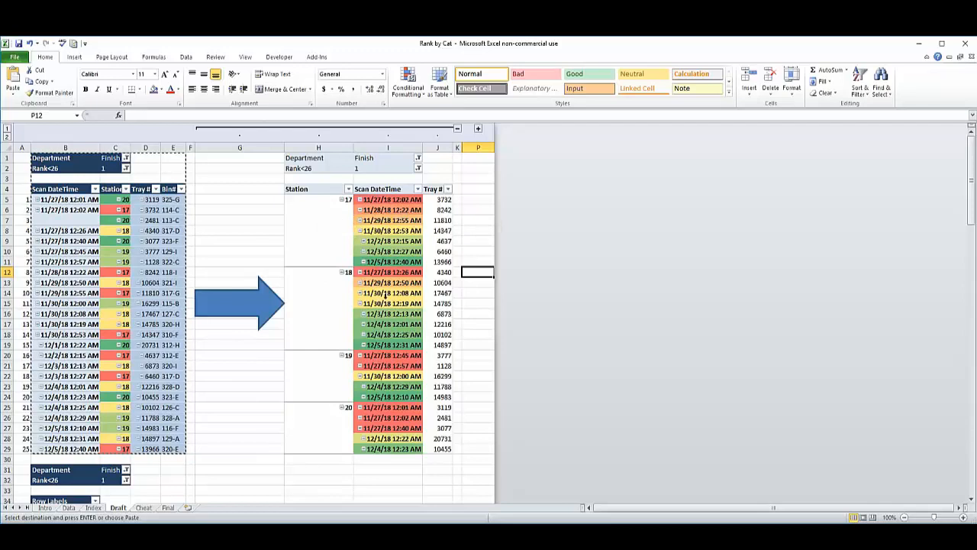
left_click(445, 217)
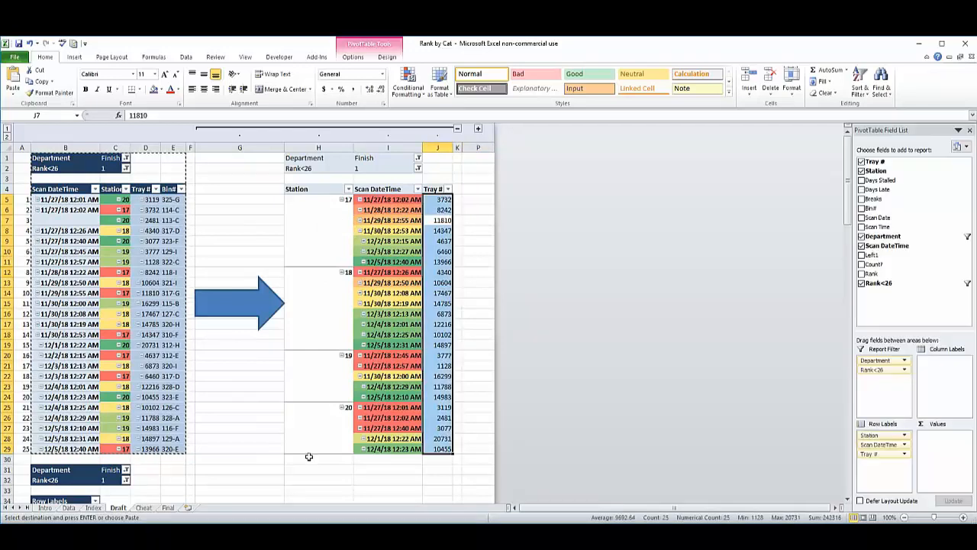
left_click(268, 479)
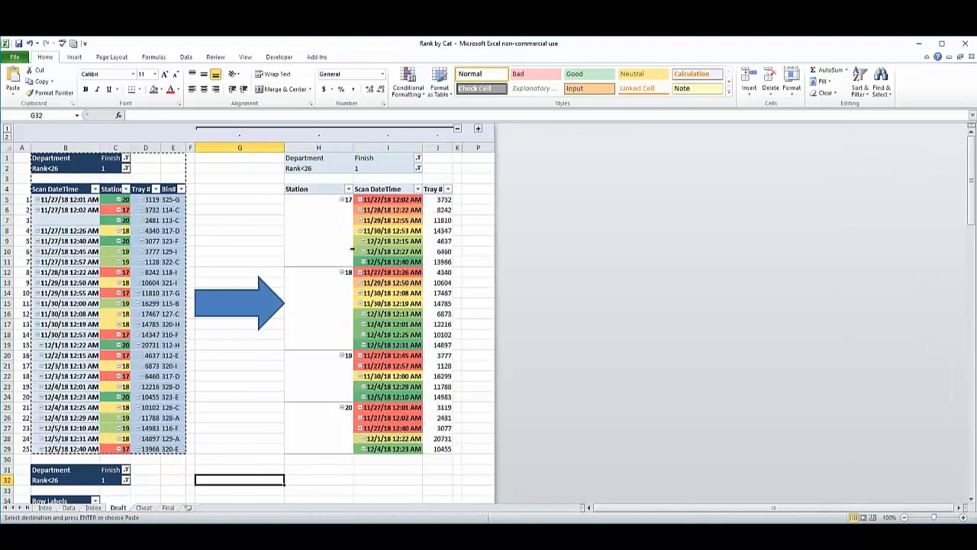
Highlight station 17's rows and tray numbers in the second pivot table, and expand the collapsed column group L:O.
left_click_drag(328, 200, 331, 264)
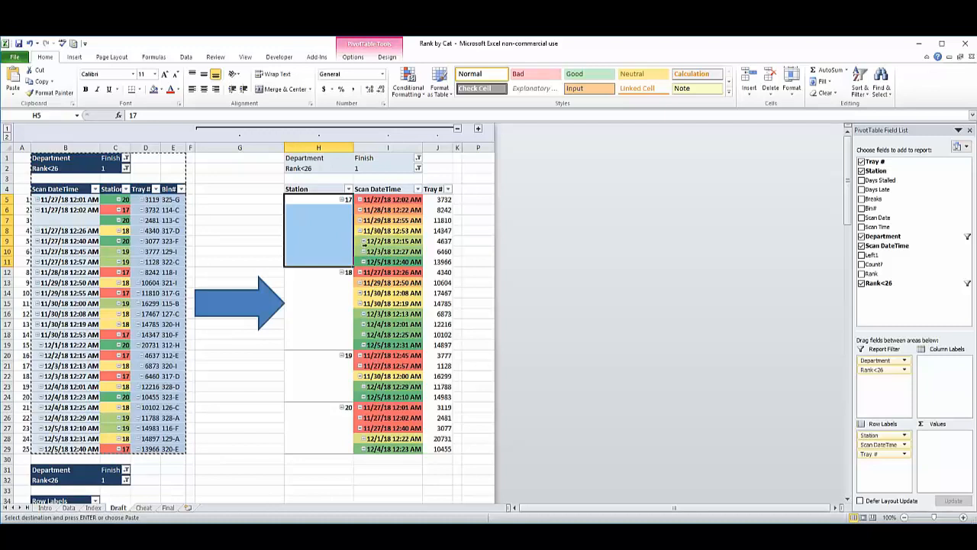
left_click_drag(443, 199, 461, 271)
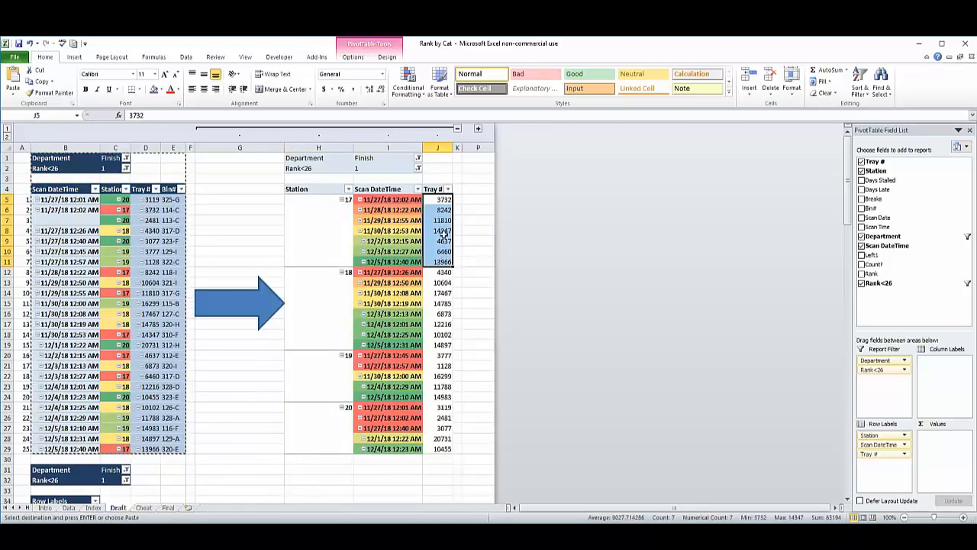
left_click_drag(445, 200, 436, 263)
left_click_drag(443, 200, 442, 260)
left_click(478, 128)
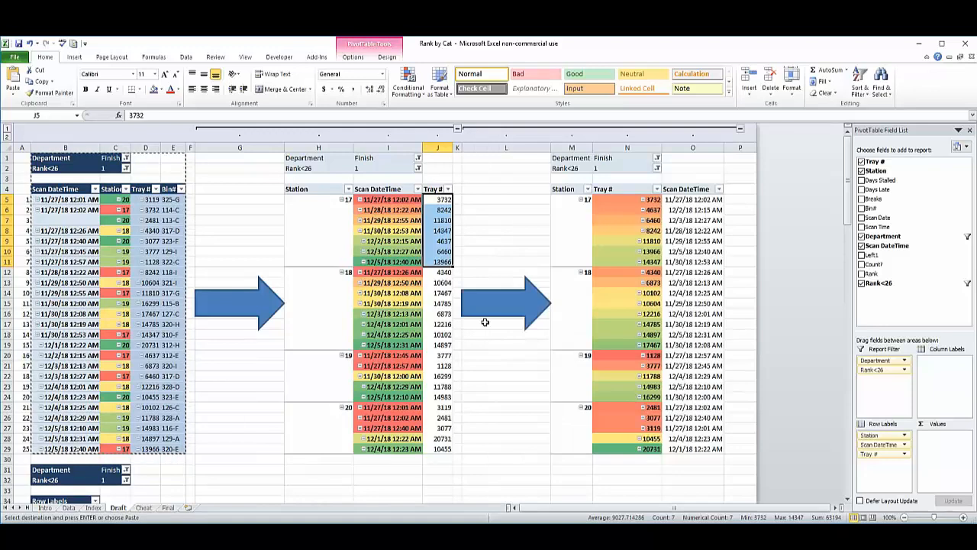
Review the Station, Tray # and Scan DateTime columns of the third pivot table, highlighting its scan times in rows 5 to 29.
left_click(573, 230)
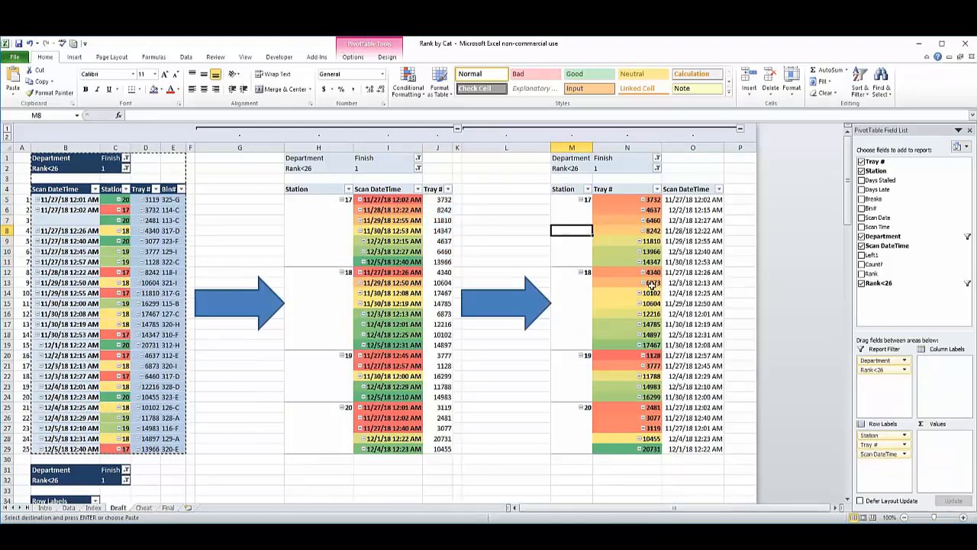
left_click(630, 221)
left_click(698, 226)
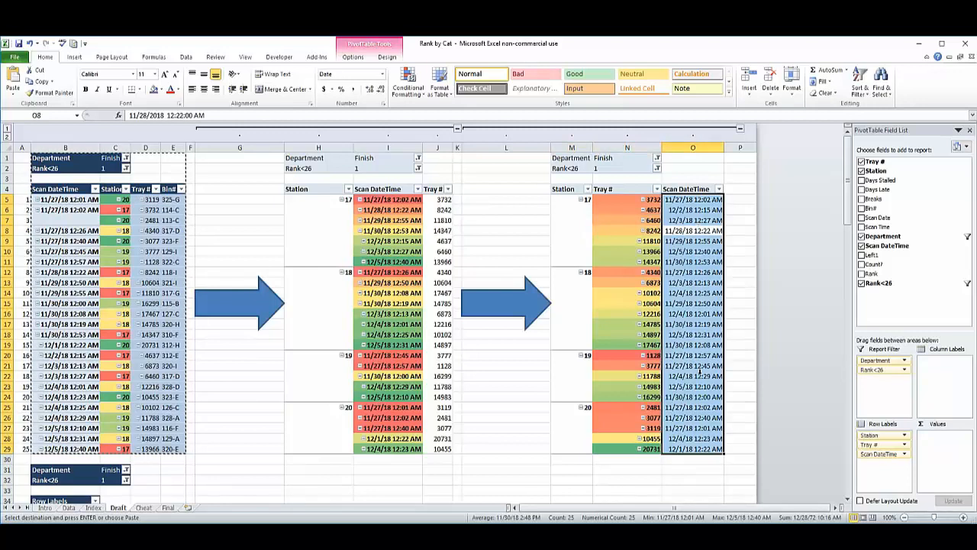
left_click(527, 230)
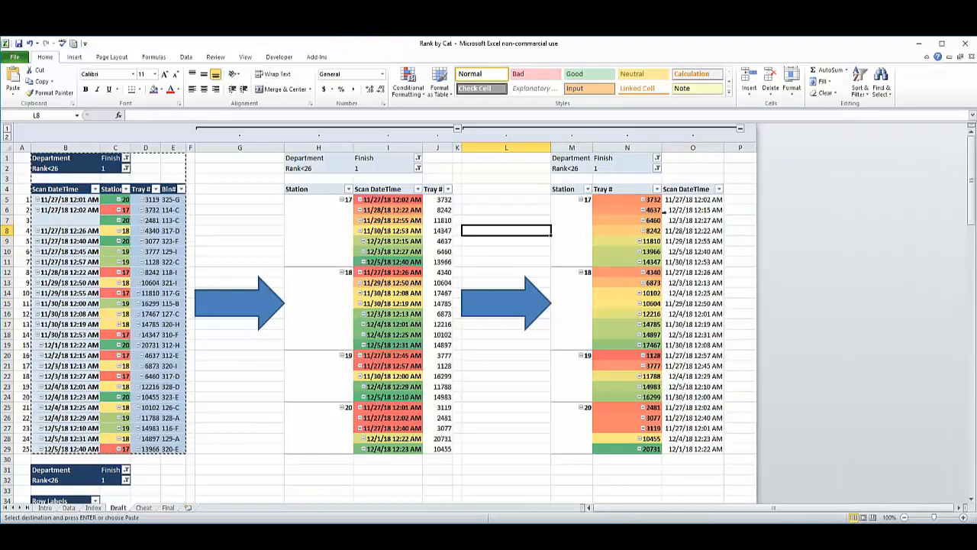
Highlight the third pivot table's station, tray and scan time entries, and select station 17's tray numbers in N5:N11.
left_click_drag(694, 200, 651, 446)
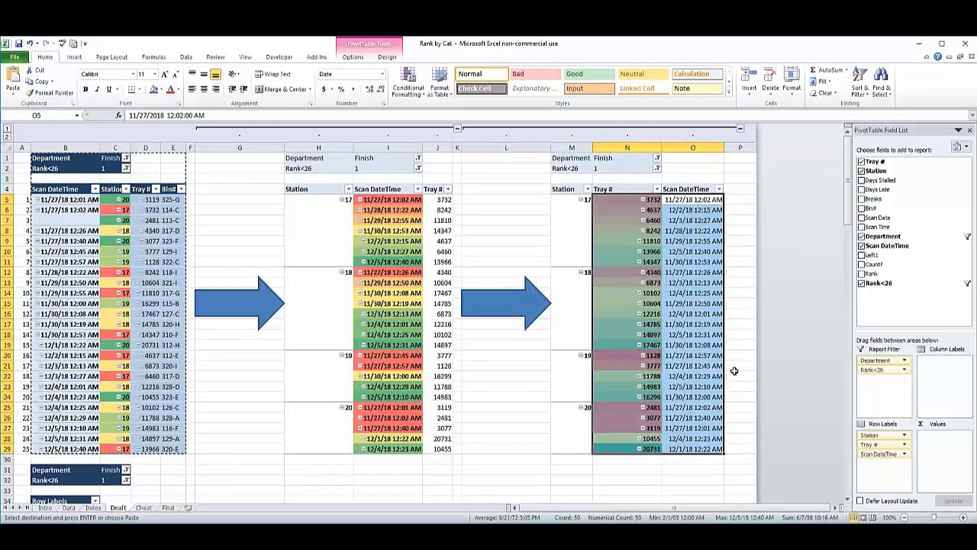
left_click(576, 444, "shift")
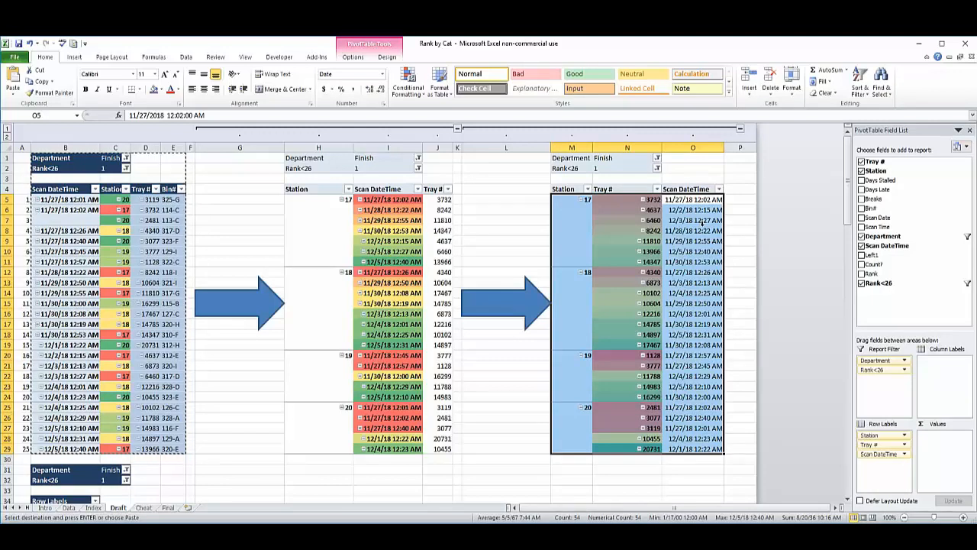
left_click(506, 438)
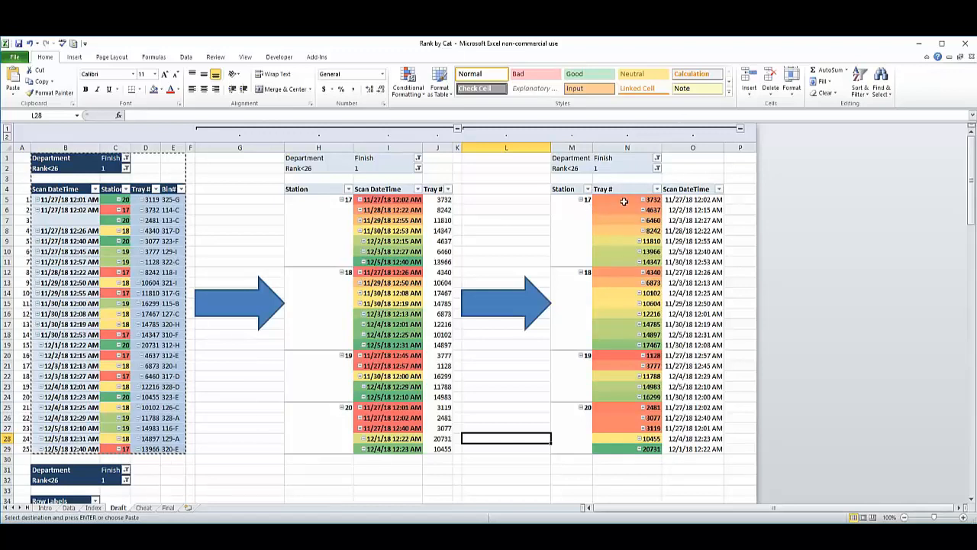
left_click_drag(624, 201, 626, 261)
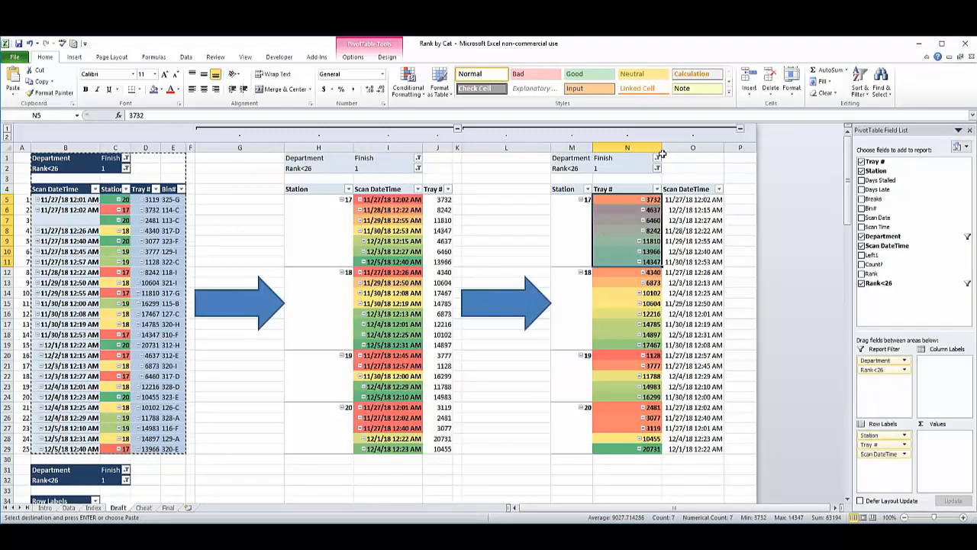
Create a copy of the Draft sheet and place it before the Cheat sheet.
right_click(118, 510)
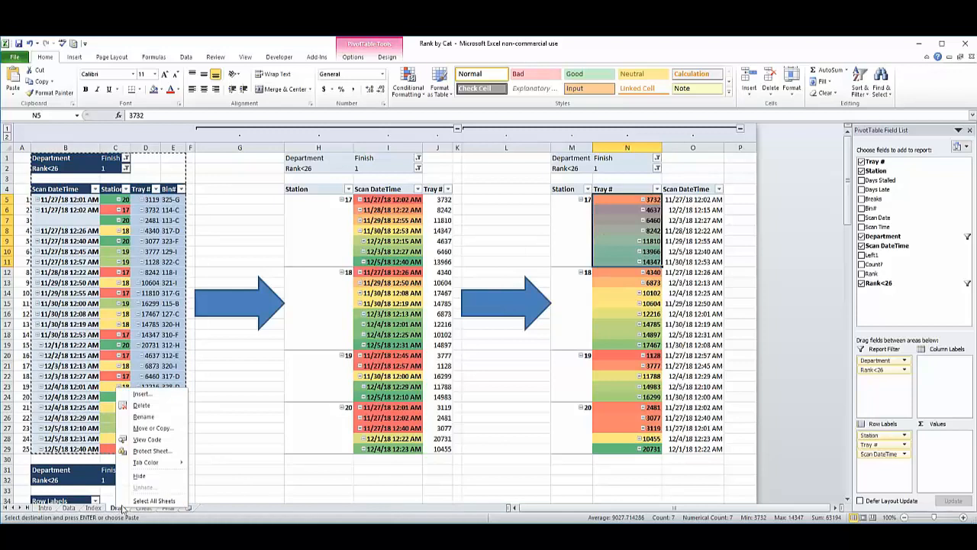
mouse_move(165, 463)
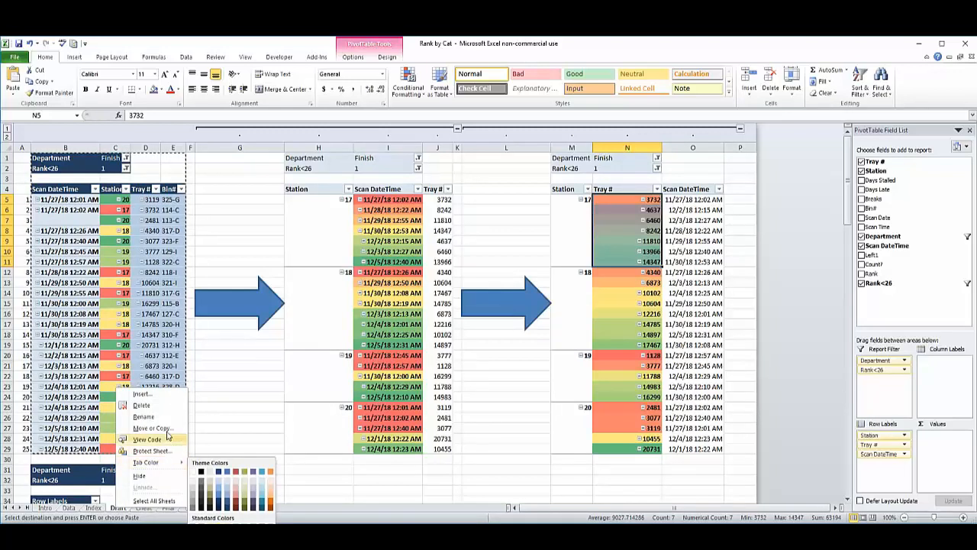
left_click(165, 433)
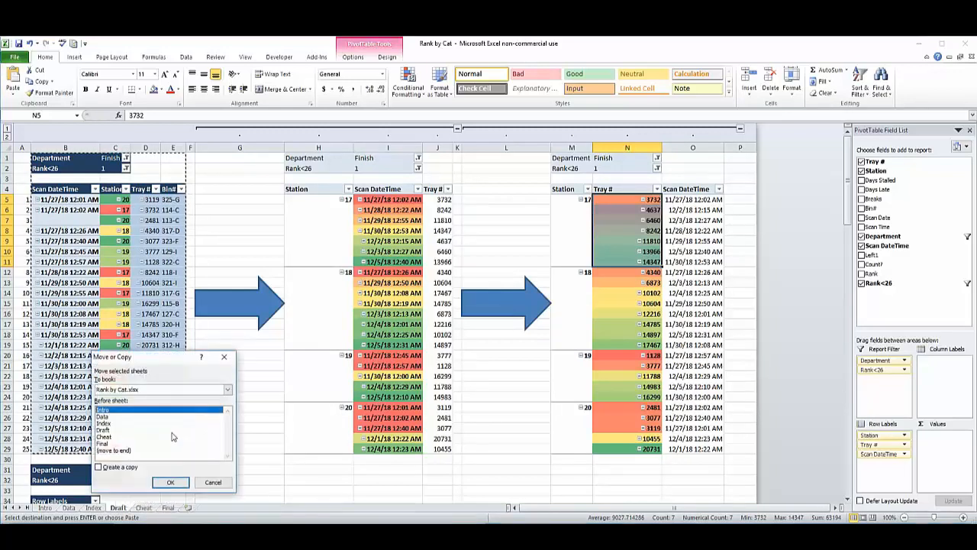
left_click(108, 464)
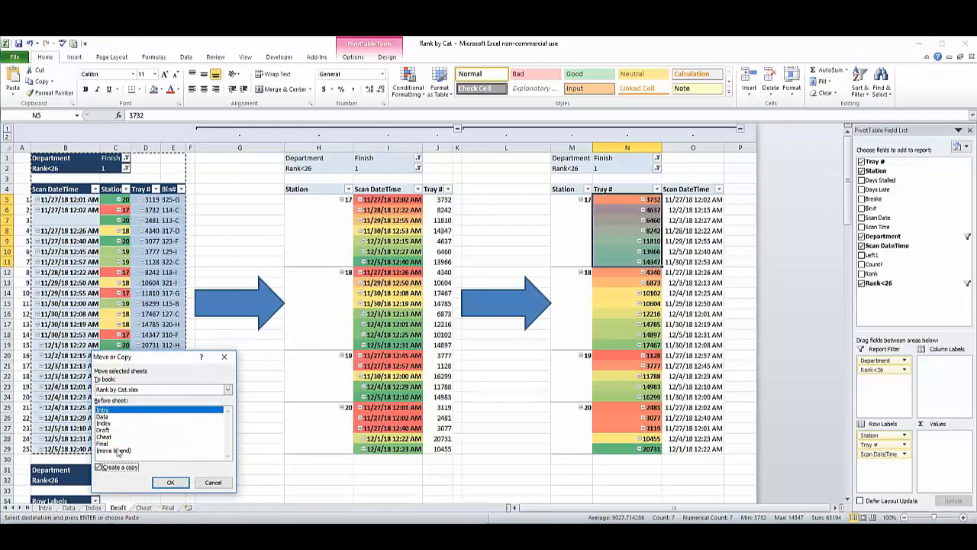
left_click(106, 431)
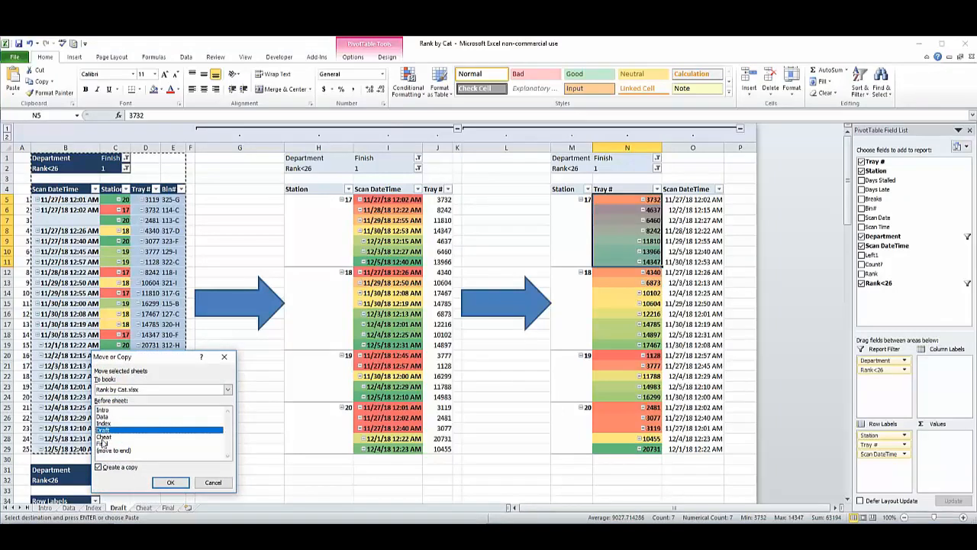
left_click(103, 437)
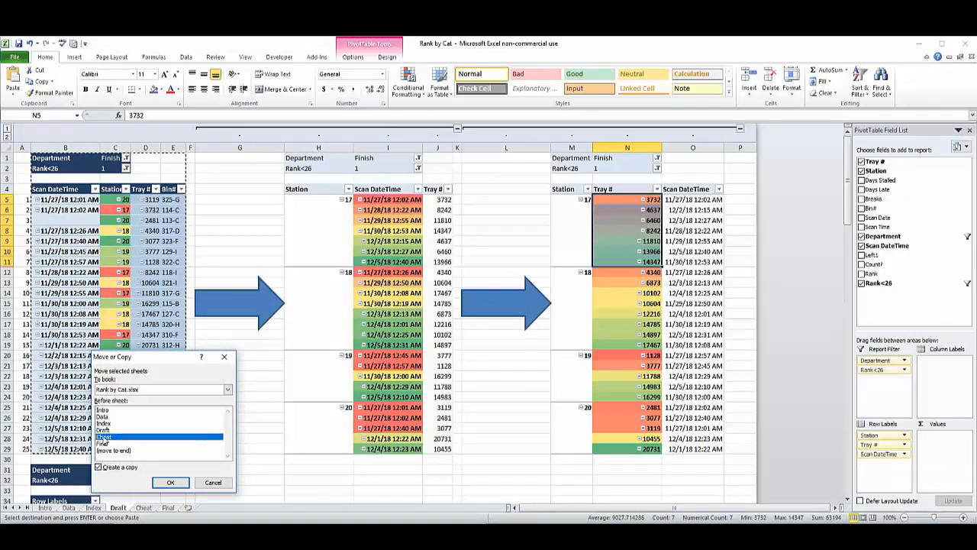
left_click(170, 483)
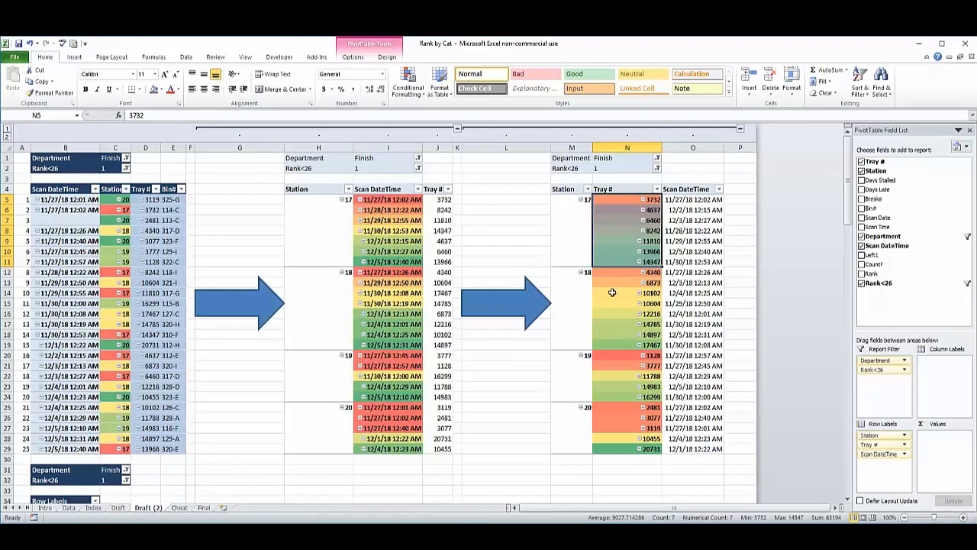
Filter the third pivot table on the copied sheet to the Dip department.
left_click(526, 220)
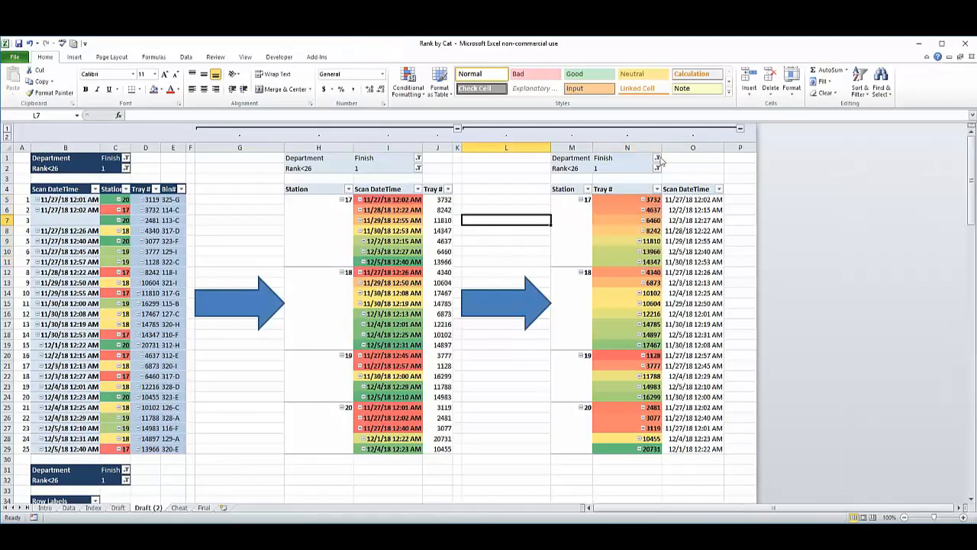
left_click(658, 159)
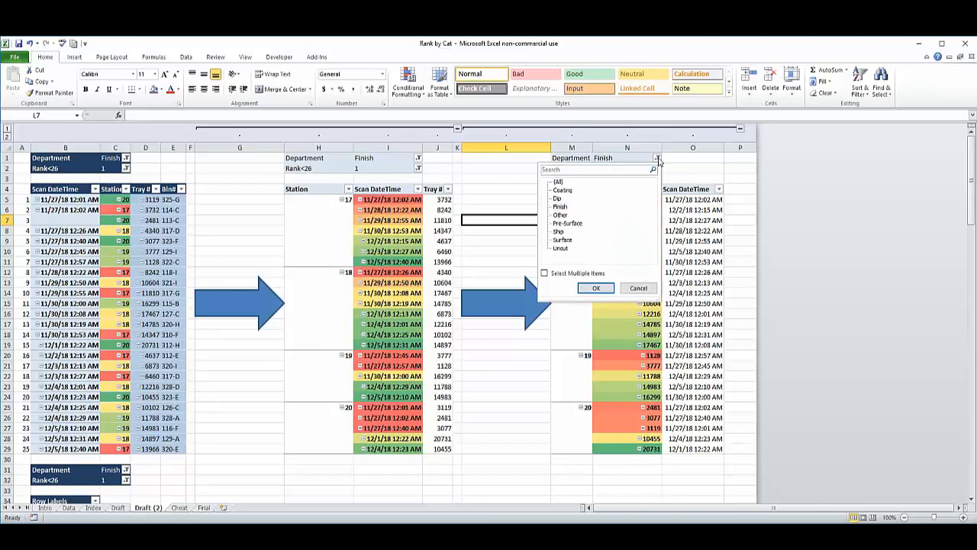
left_click(557, 199)
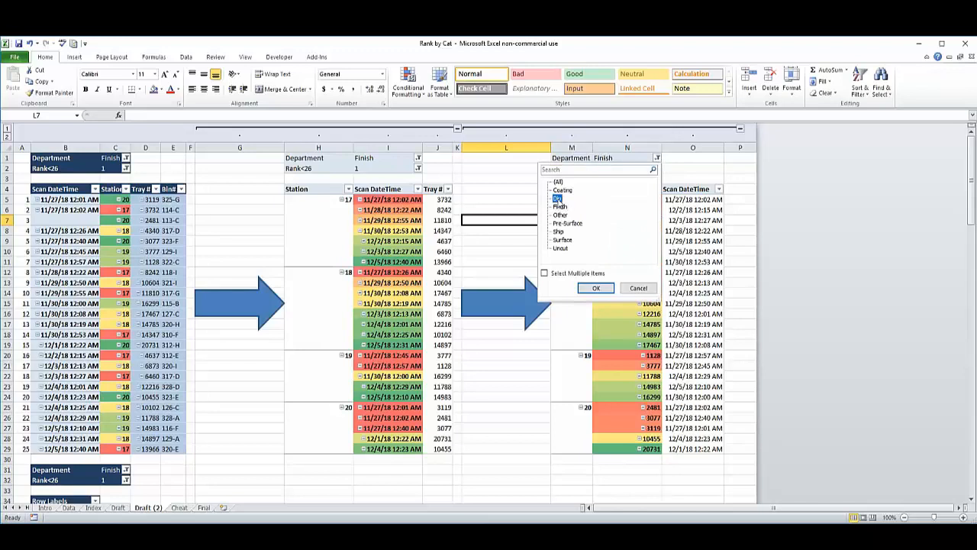
left_click(594, 288)
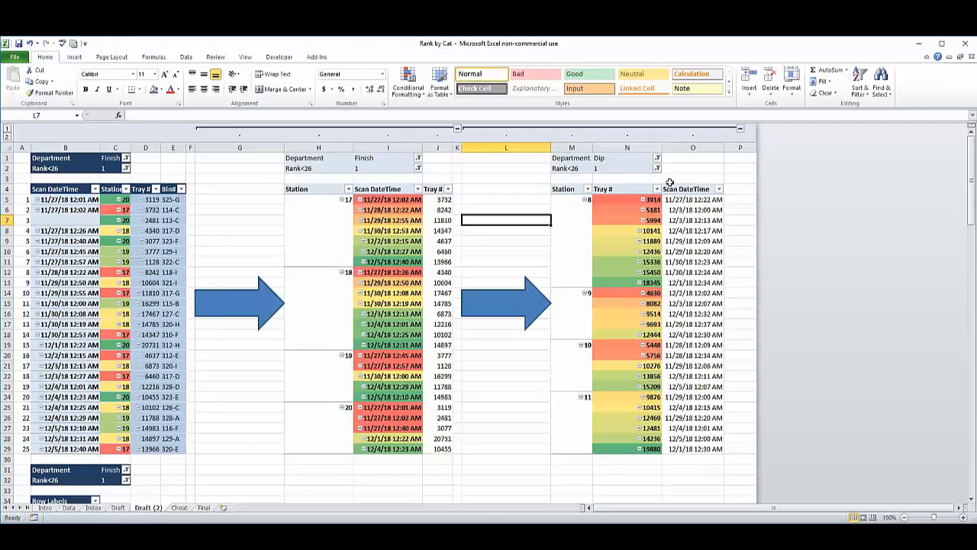
Set the third pivot table's Department filter to Ship.
left_click(656, 160)
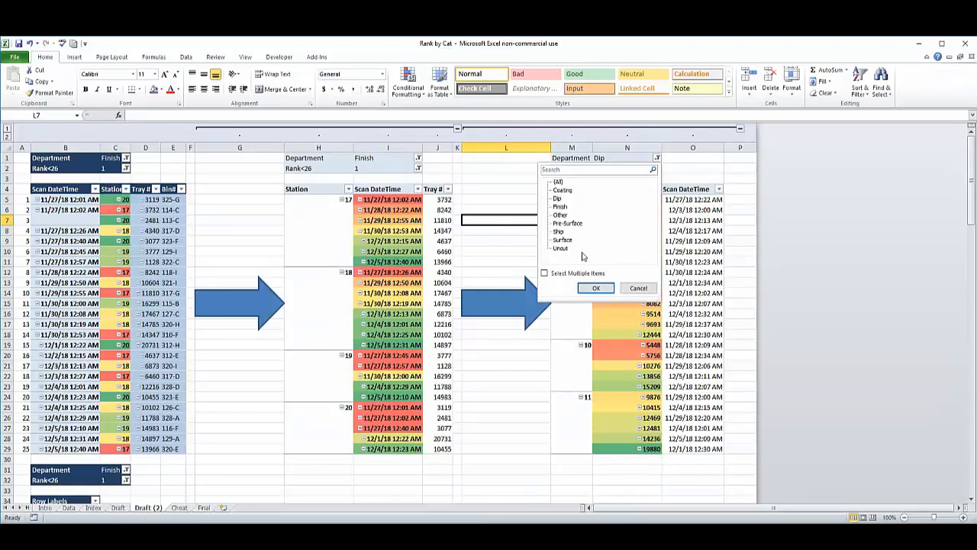
left_click(563, 231)
left_click(595, 287)
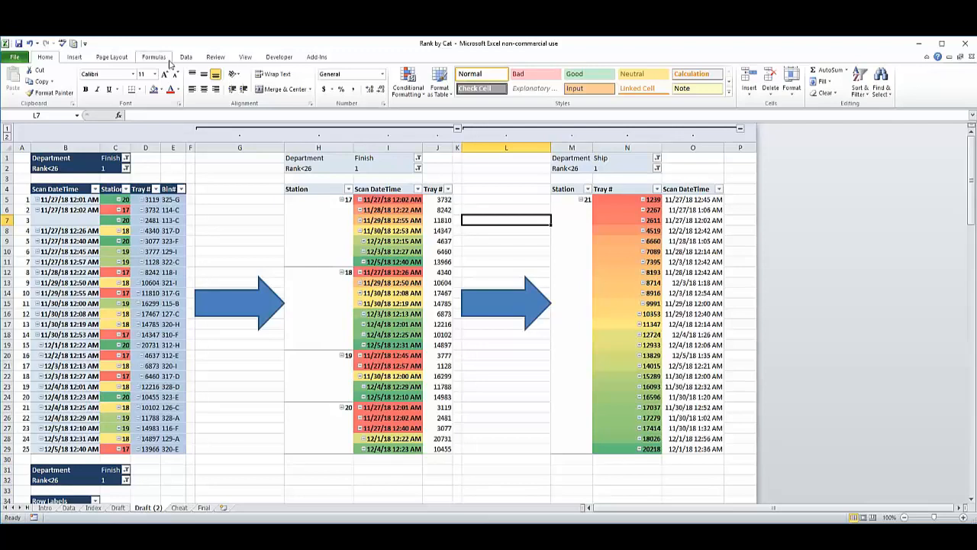
Review the Data sheet alongside the Draft (2) pivot tables and inspect the Rank formula in cell R2.
left_click(68, 508)
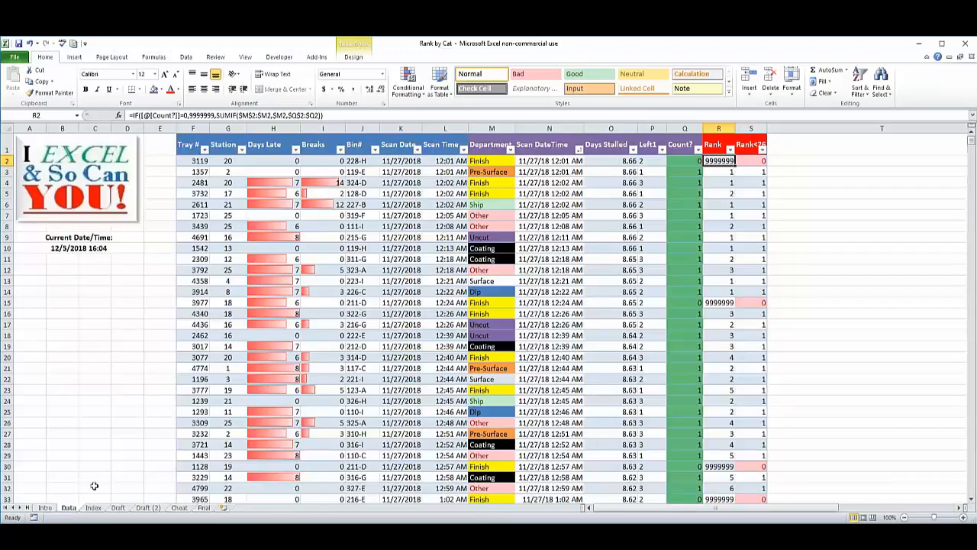
left_click(186, 56)
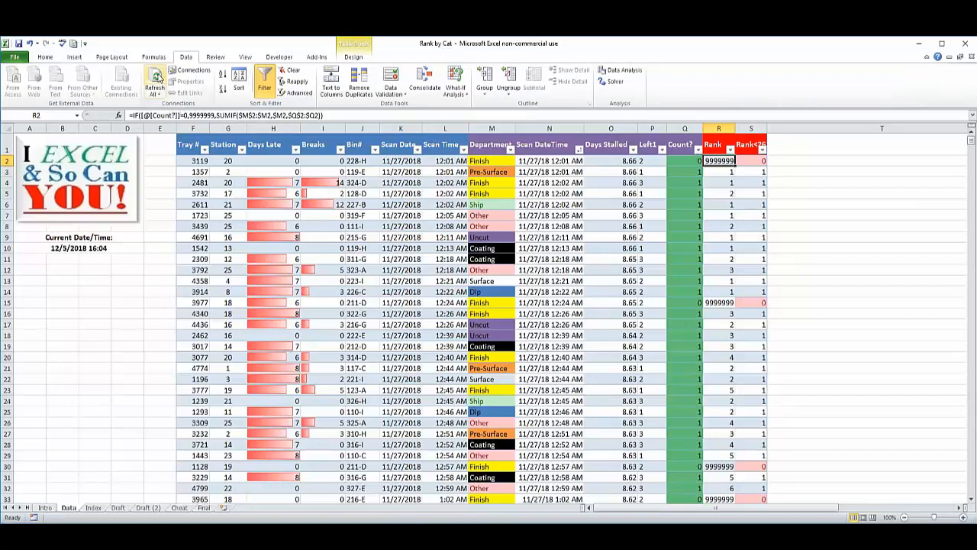
left_click(139, 509)
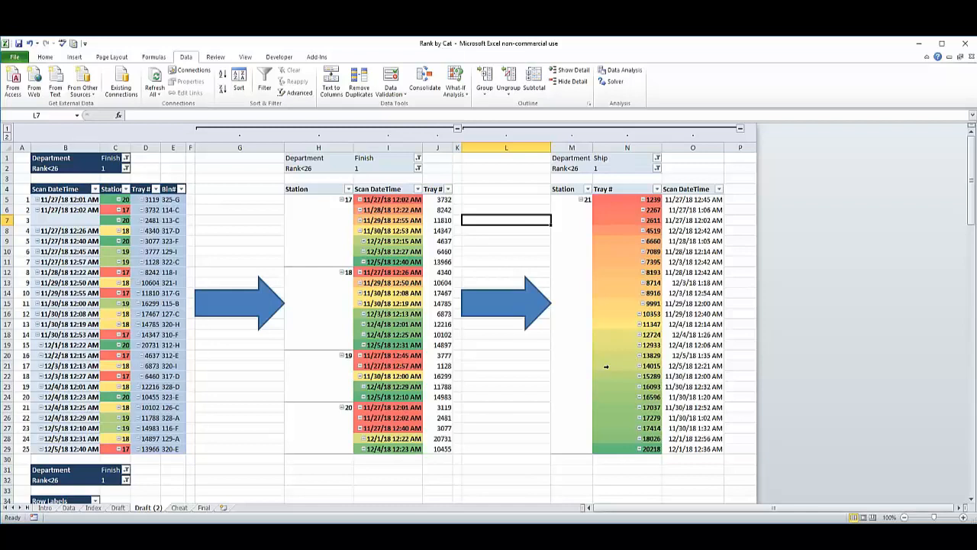
left_click(69, 507)
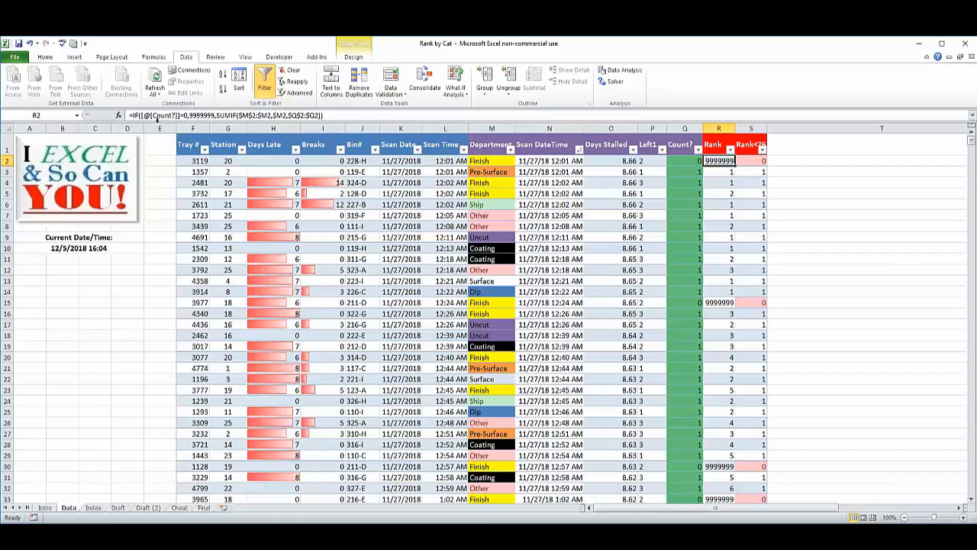
left_click(348, 115)
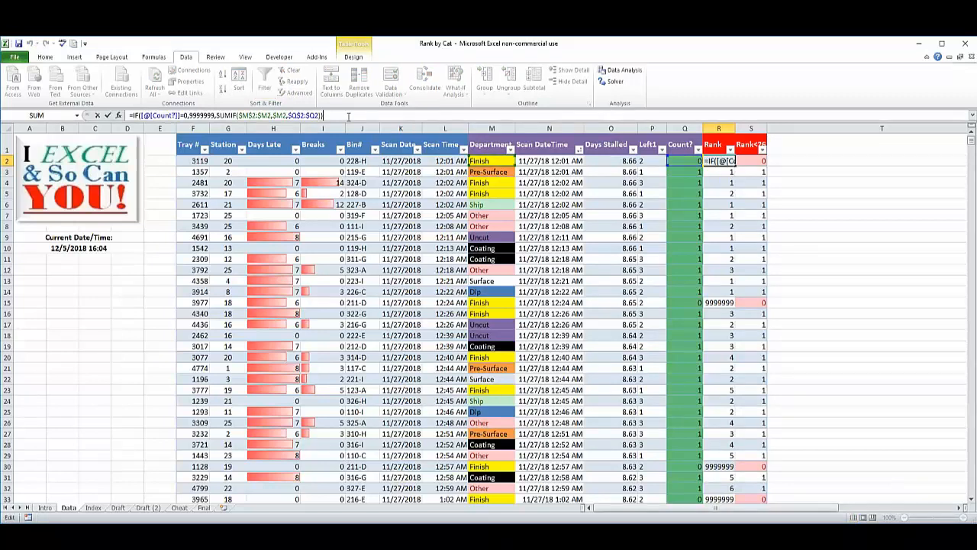
Examine the Scan DateTime pivot table in columns A:C of the Cheat sheet and compare it with the Data sheet.
left_click(178, 507)
left_click(275, 284)
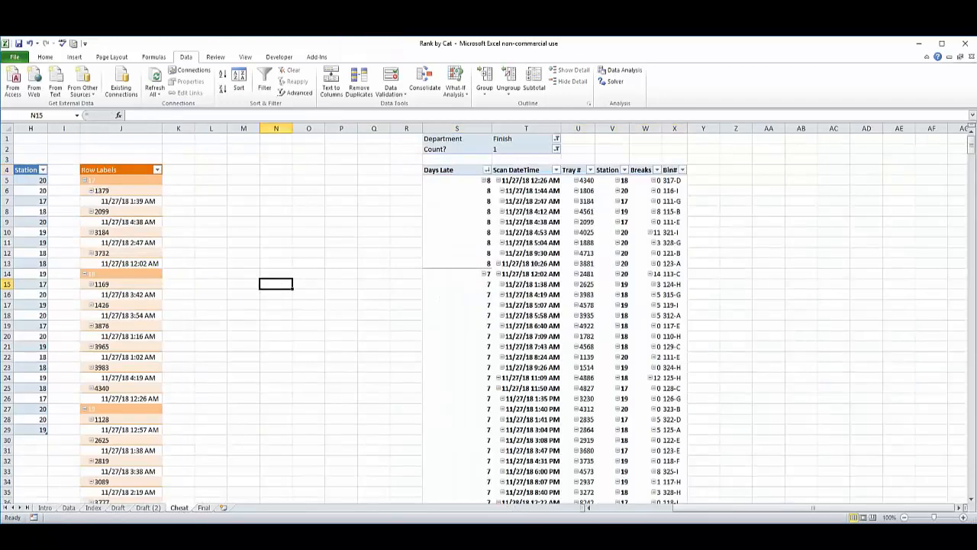
left_click_drag(758, 508, 620, 512)
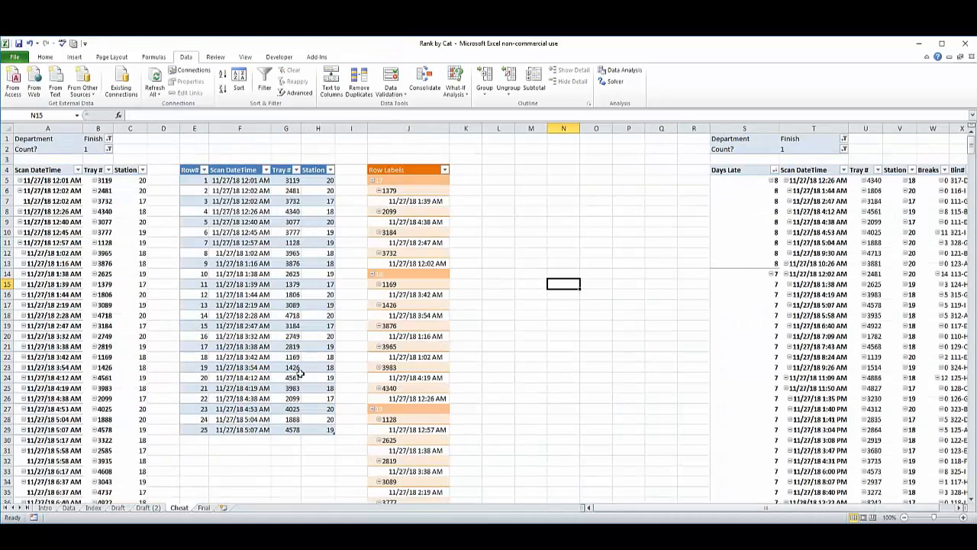
left_click(74, 352)
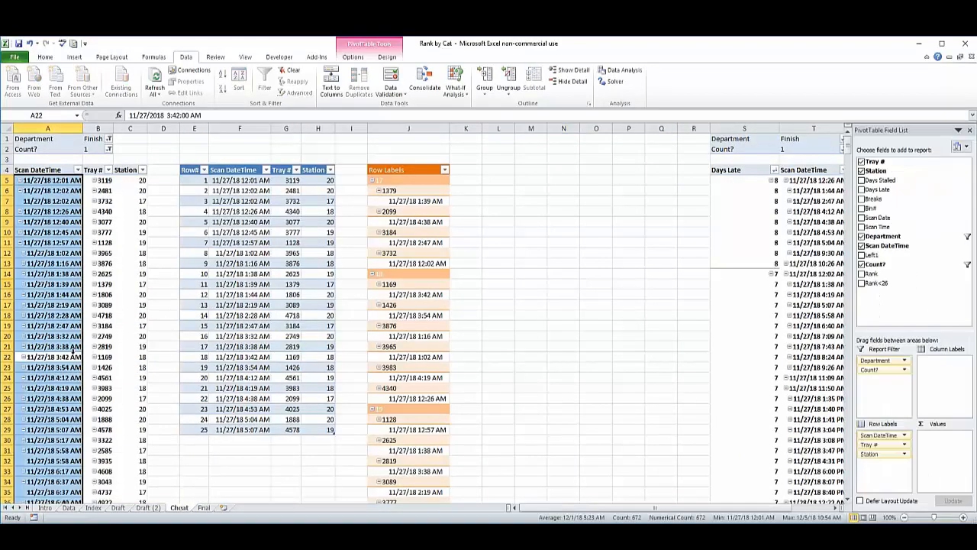
left_click(68, 508)
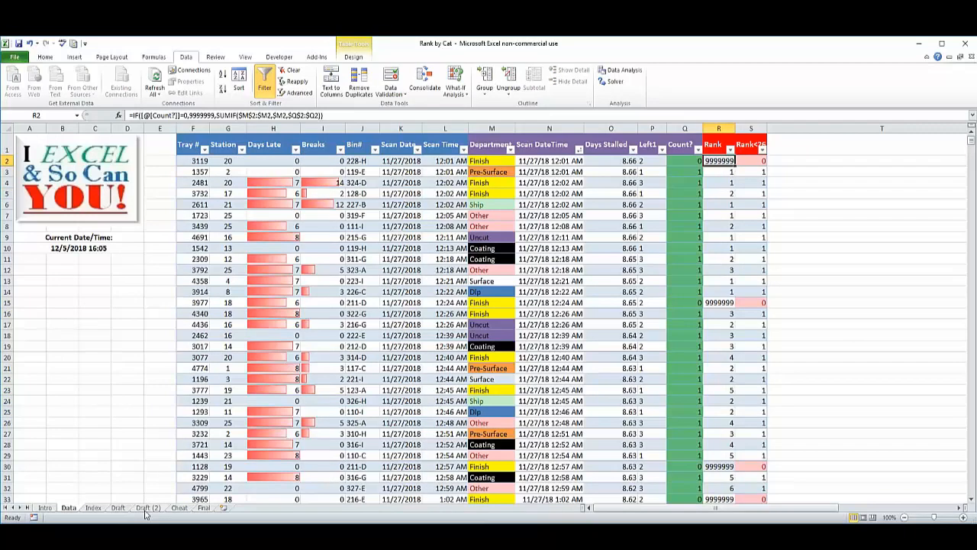
left_click(177, 509)
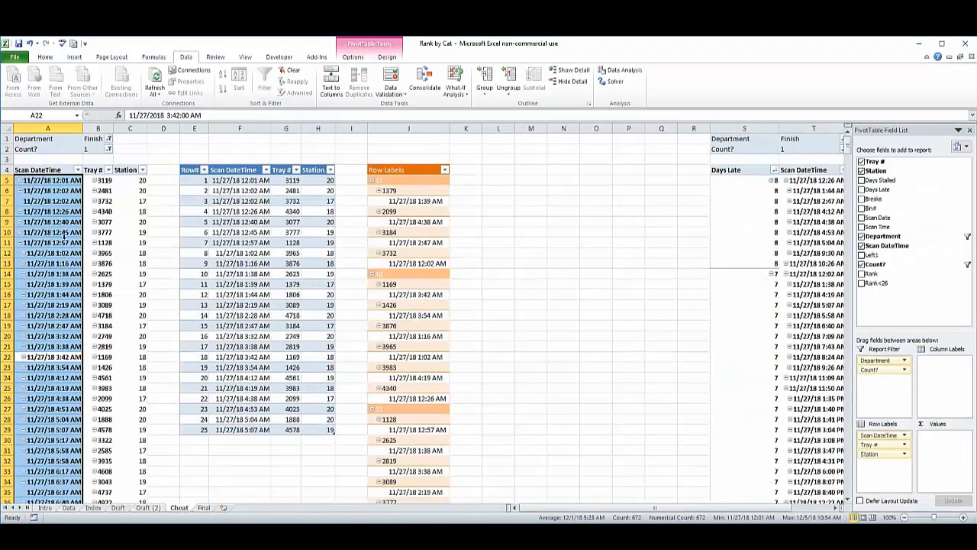
Check the Cheat sheet pivot table's Count? filter, and select its Scan DateTime list from row 676 up to the top.
left_click(65, 240)
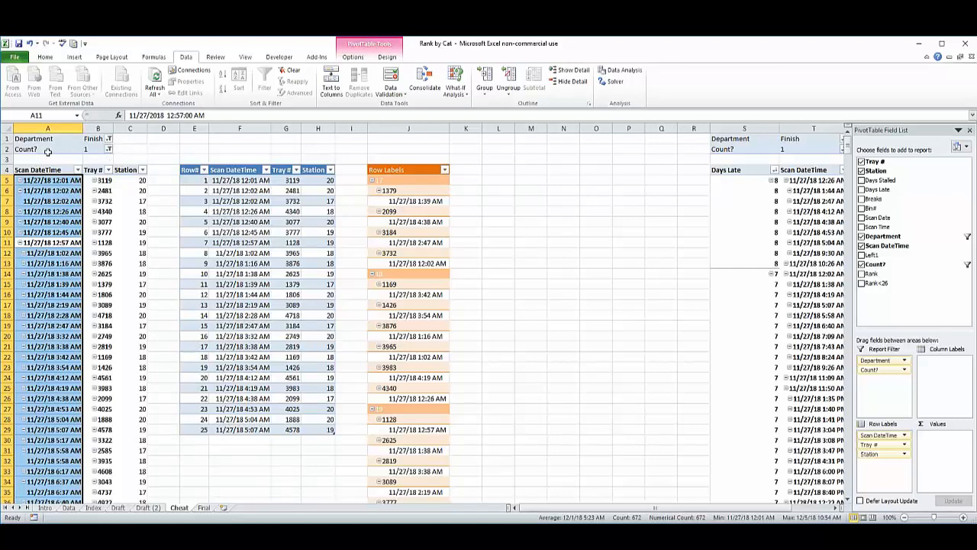
left_click(96, 148)
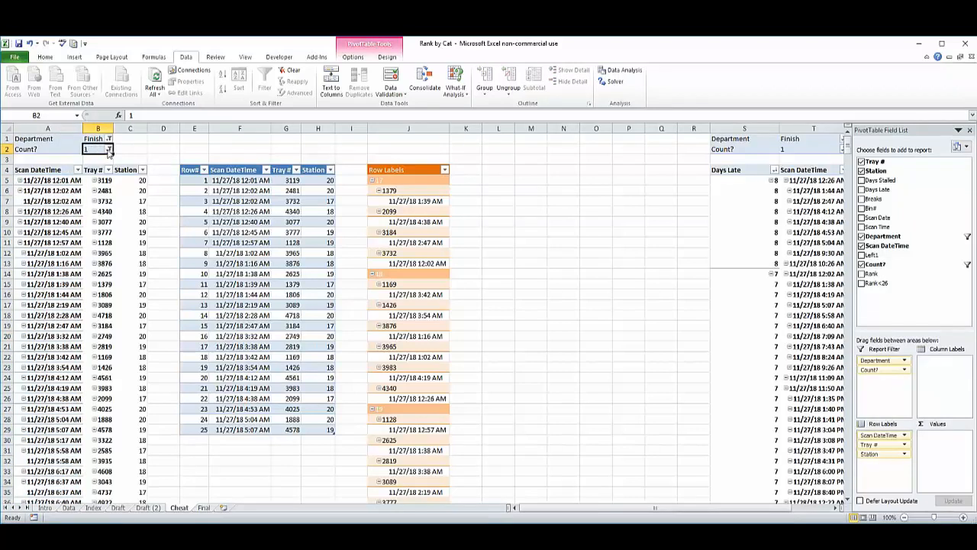
left_click(42, 181)
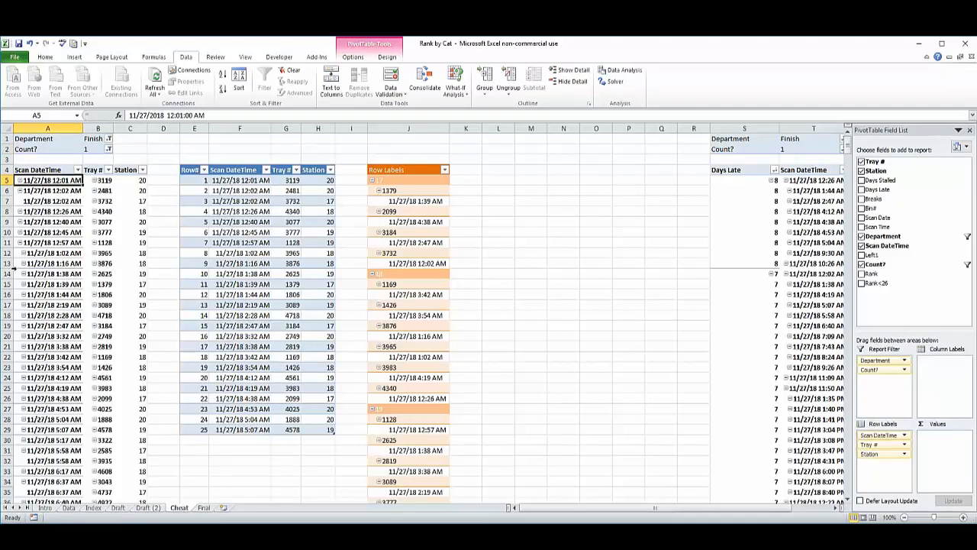
key("ctrl+Down")
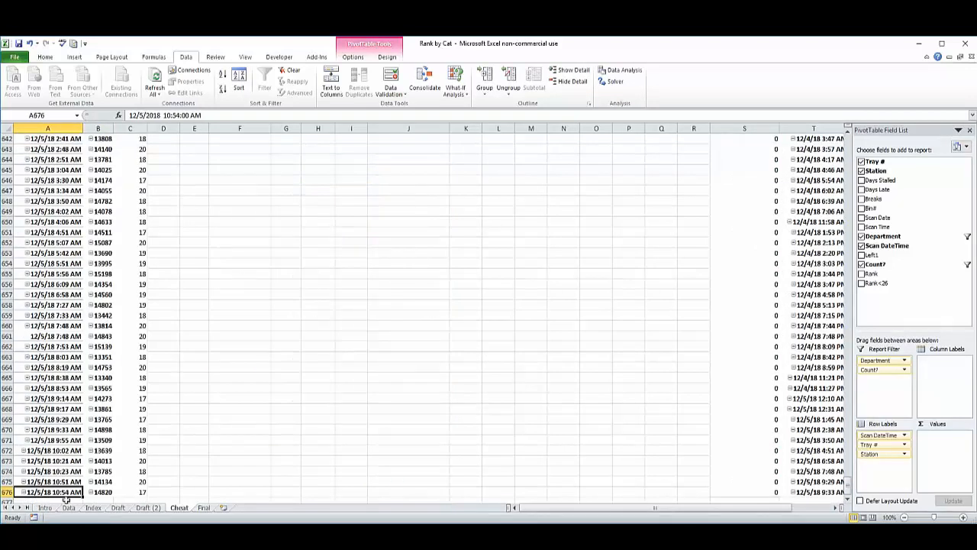
key("ctrl+shift+Up")
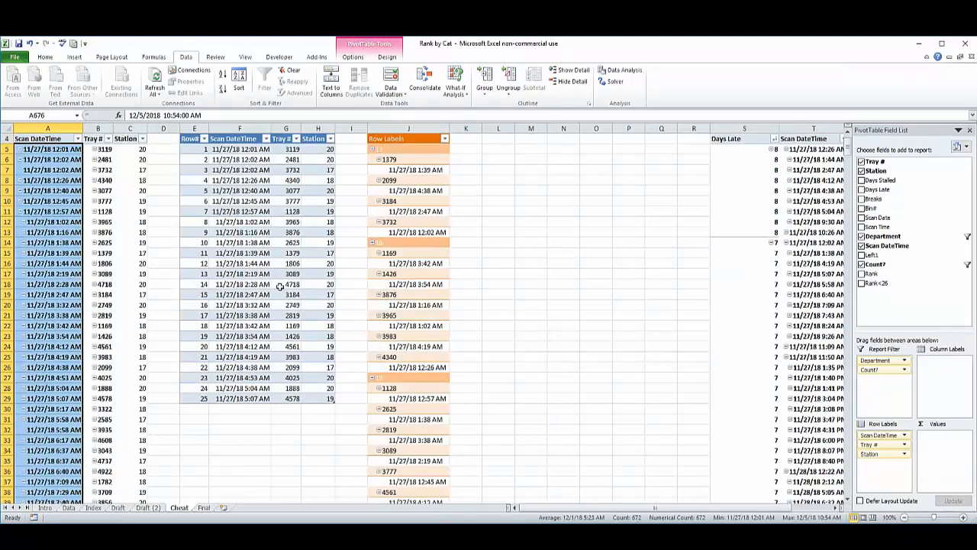
Check the first Scan DateTime entries of the Finish pivot table at the top of the Cheat sheet.
left_click(160, 182)
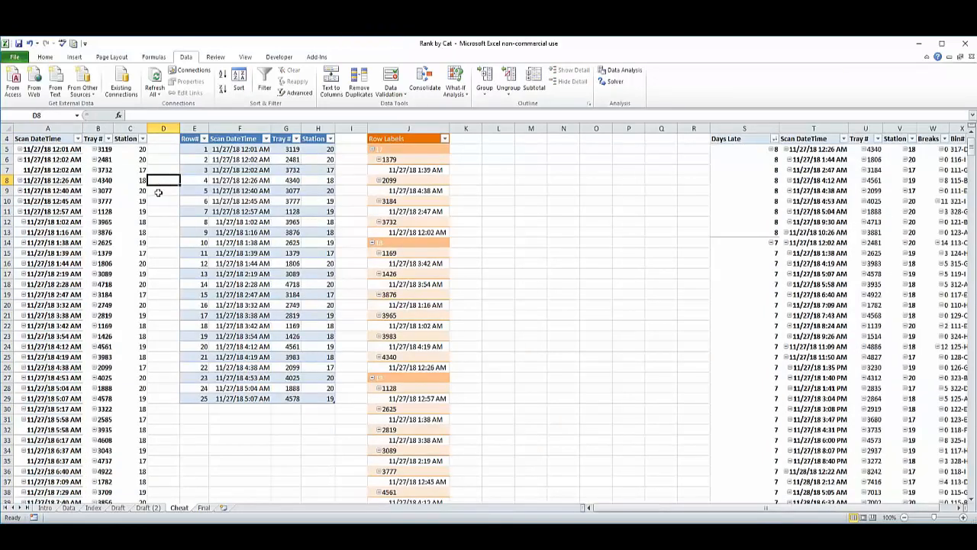
scroll(165, 221, "up", 1)
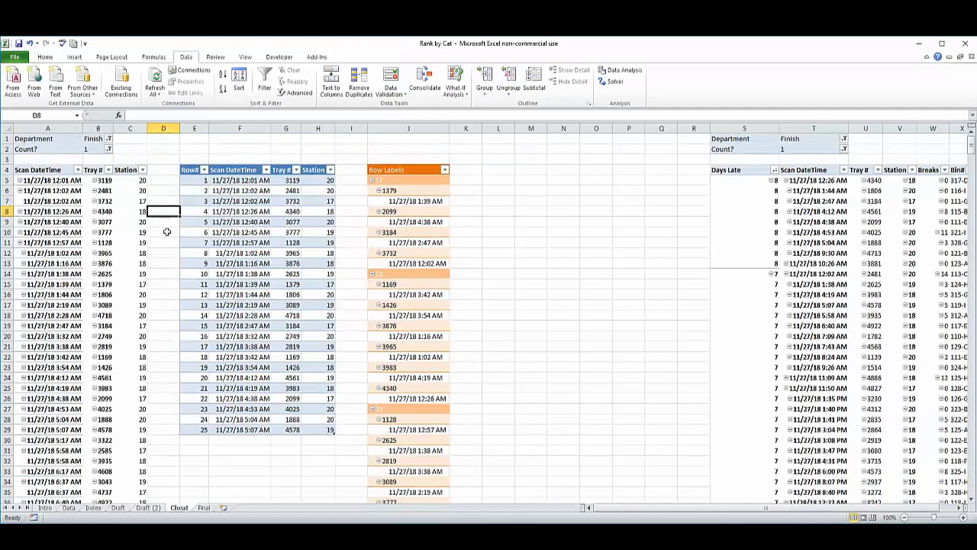
left_click(63, 202)
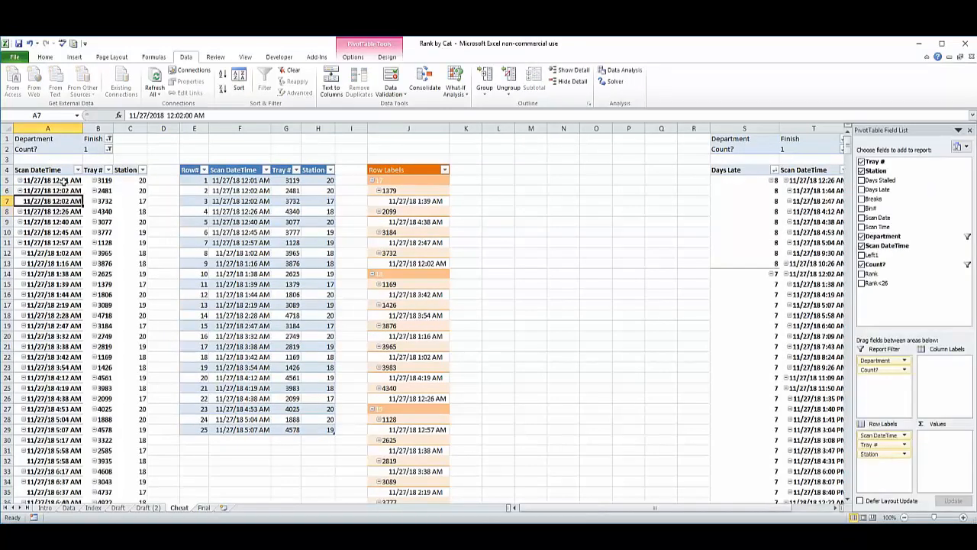
left_click(60, 180)
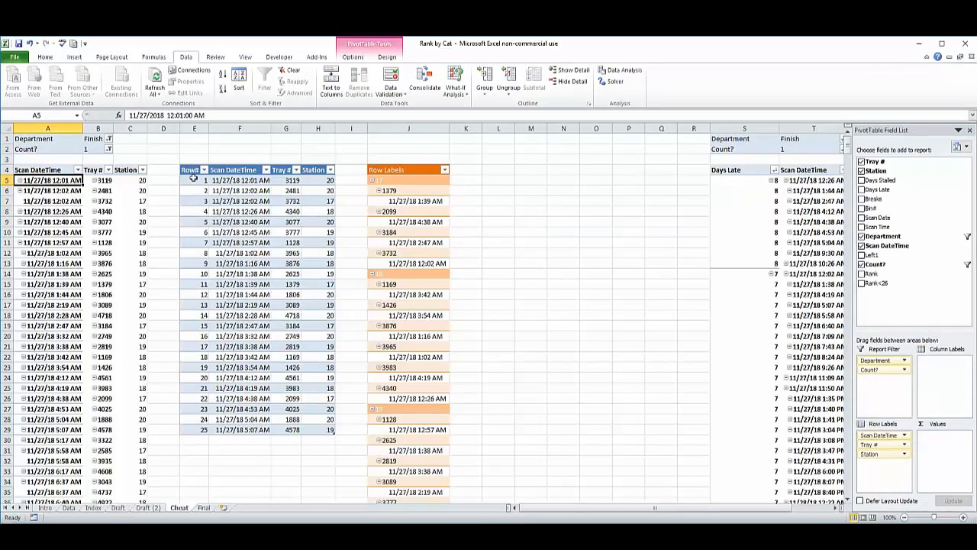
Inspect the blue table in E4:H29 and the formulas that link it to the pivot table, such as =A5 in cell F5.
left_click_drag(190, 170, 326, 429)
left_click(263, 180)
type("=A5")
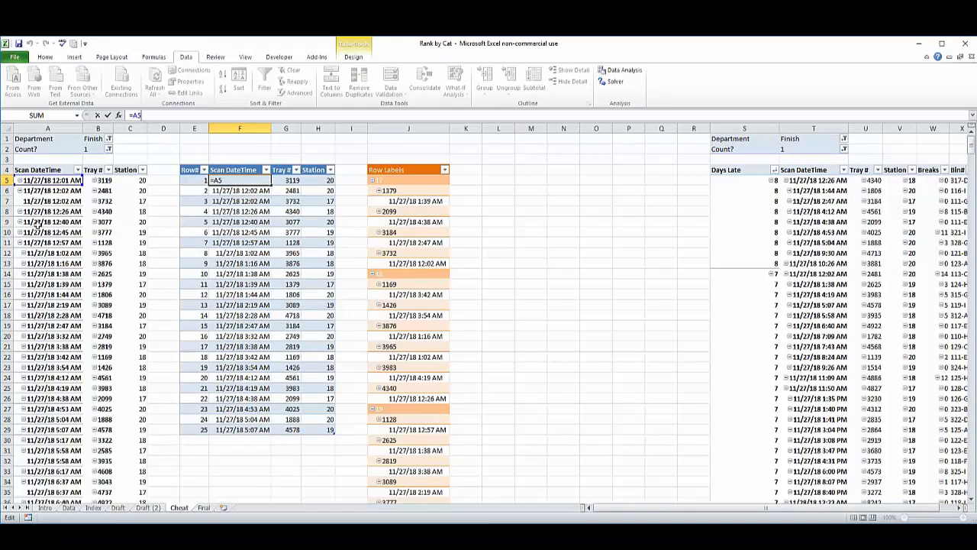
key("Return")
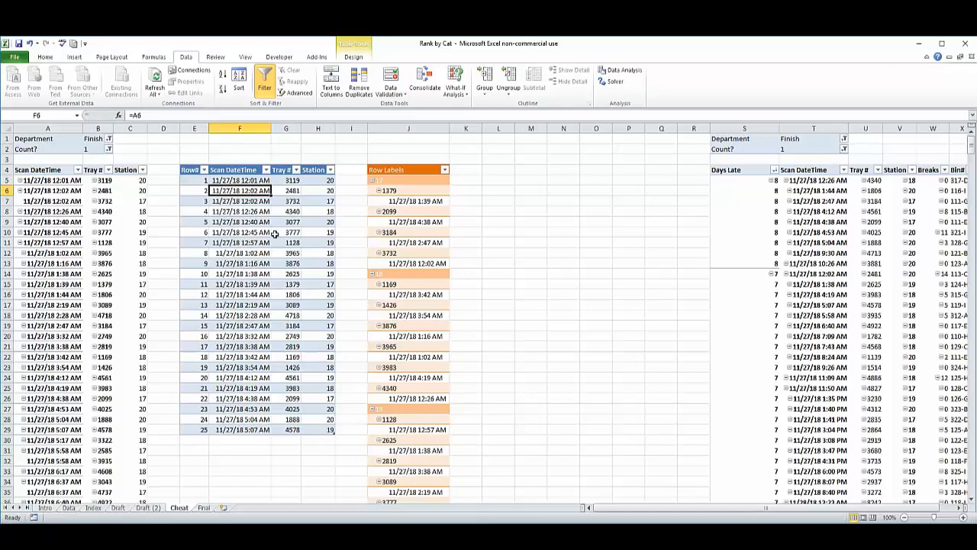
left_click(317, 315)
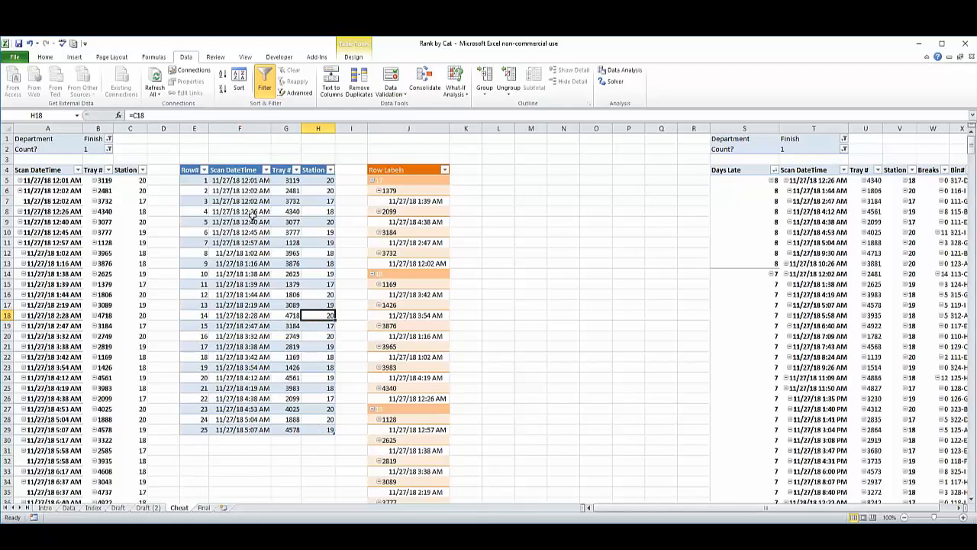
left_click_drag(241, 182, 246, 426)
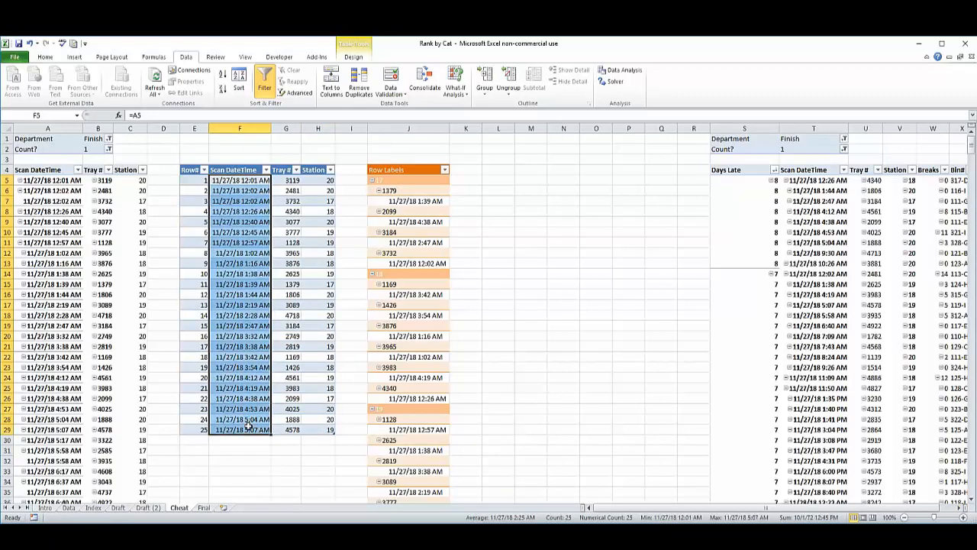
left_click(300, 242)
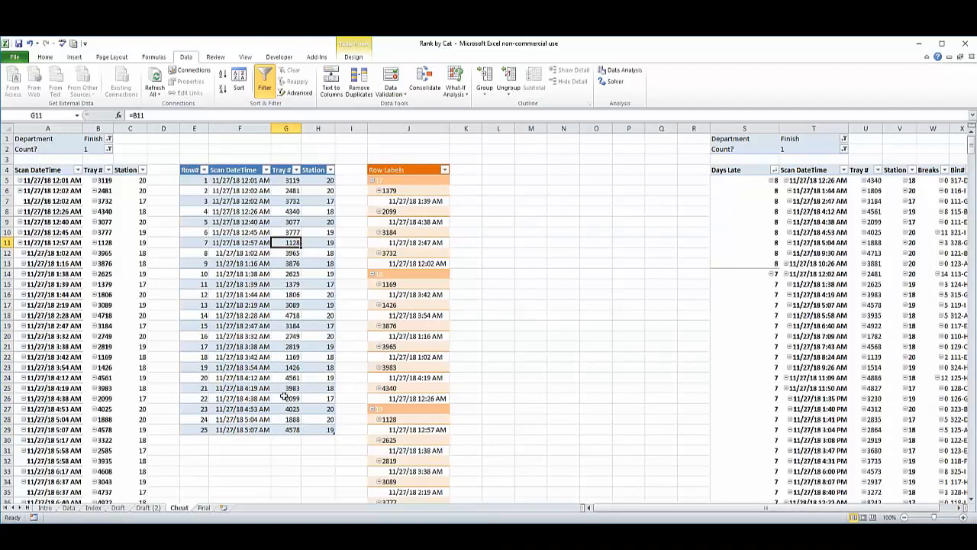
left_click(239, 305)
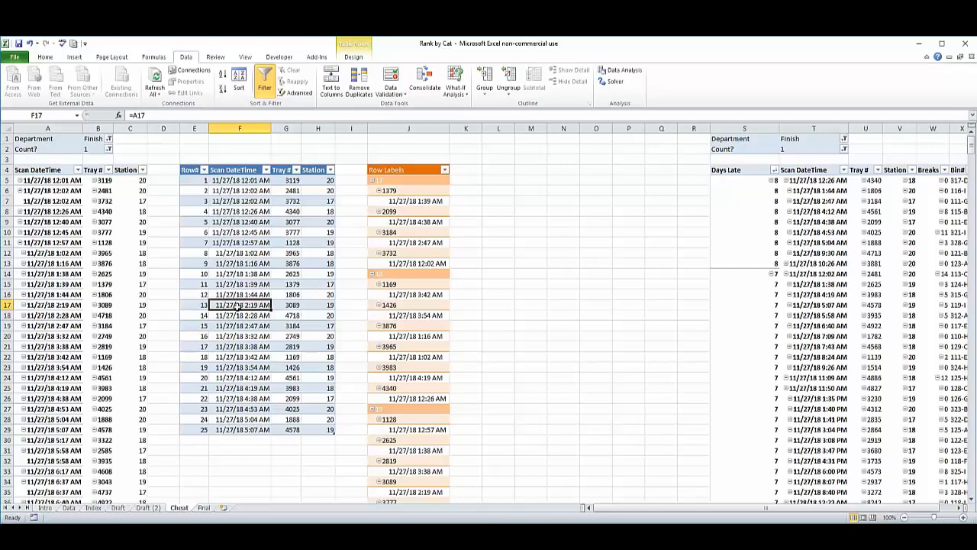
Compare the Cheat pivot table's Scan DateTime list with the full Data sheet, down to the last Tray # row.
left_click(59, 219)
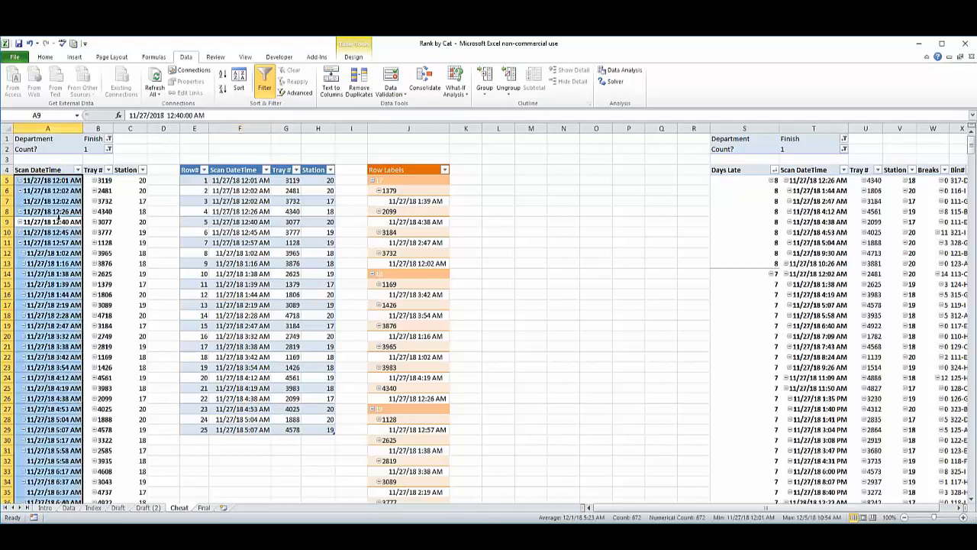
left_click(69, 507)
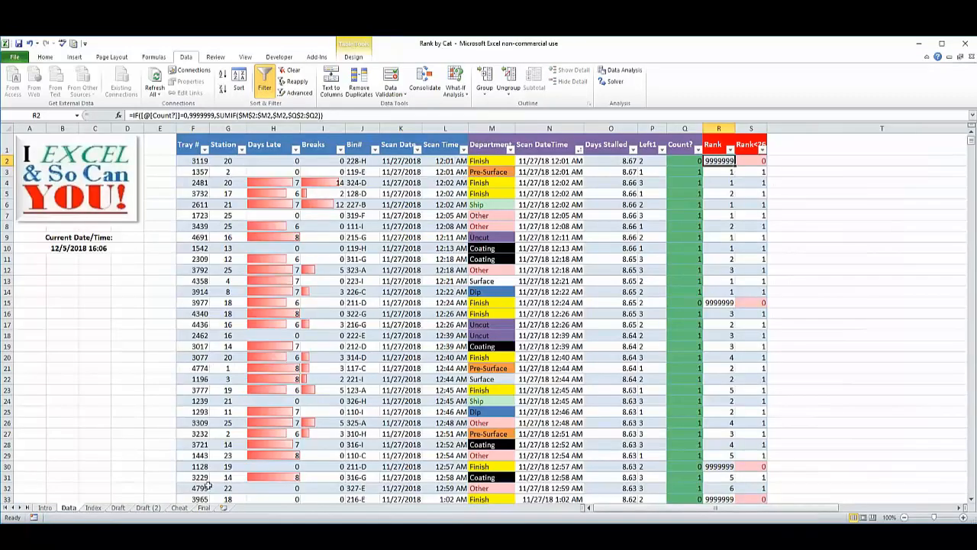
left_click(192, 291)
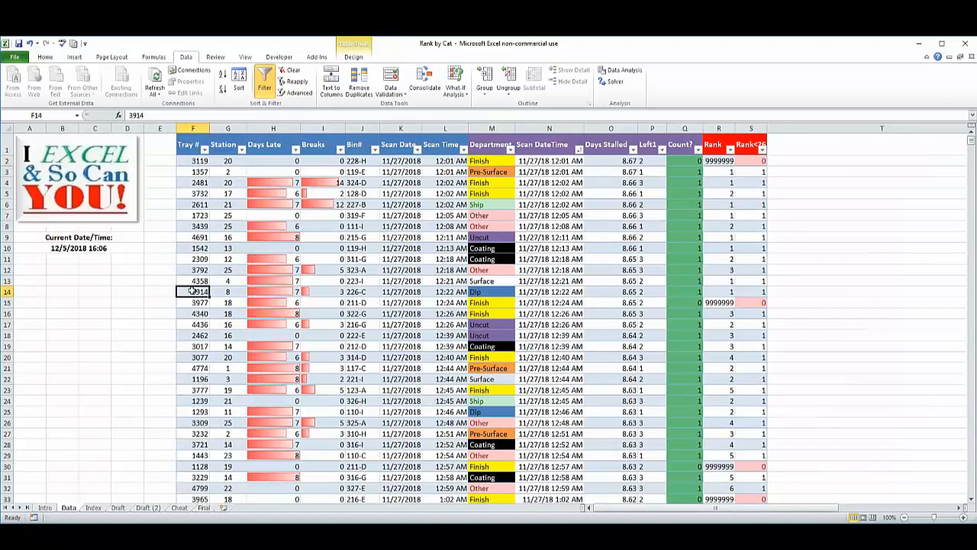
key("ctrl+Down")
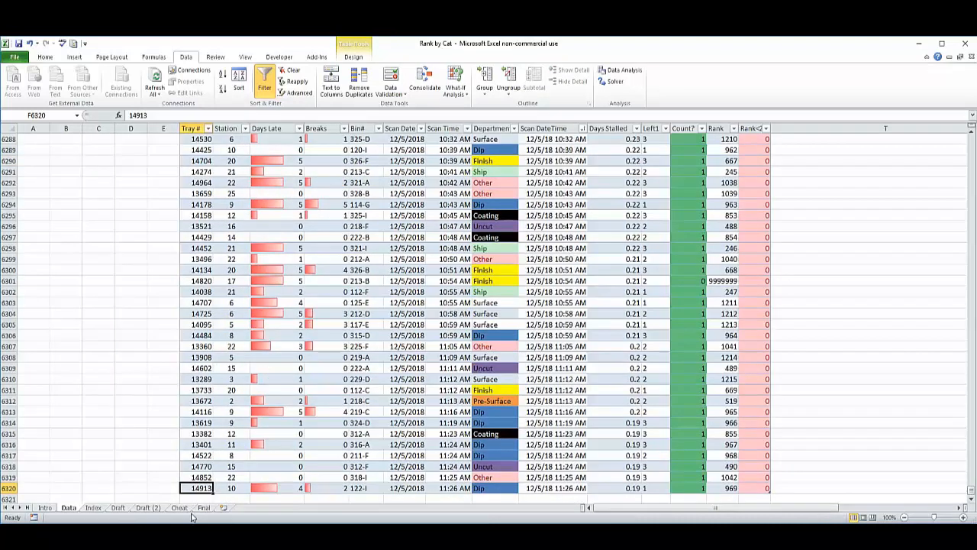
left_click(146, 508)
left_click(178, 507)
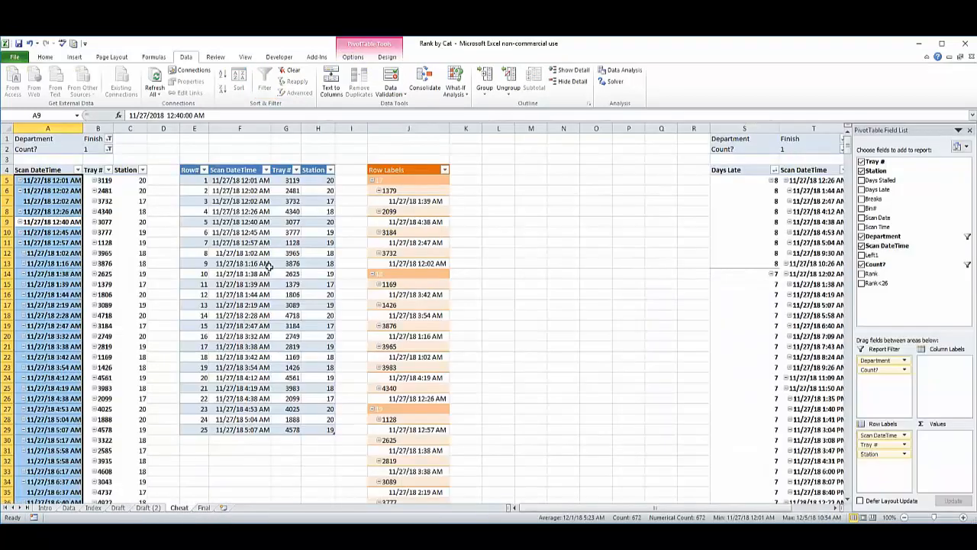
Compare the blue table in E4:H29 with the orange Row Labels pivot table in column J.
left_click(402, 242)
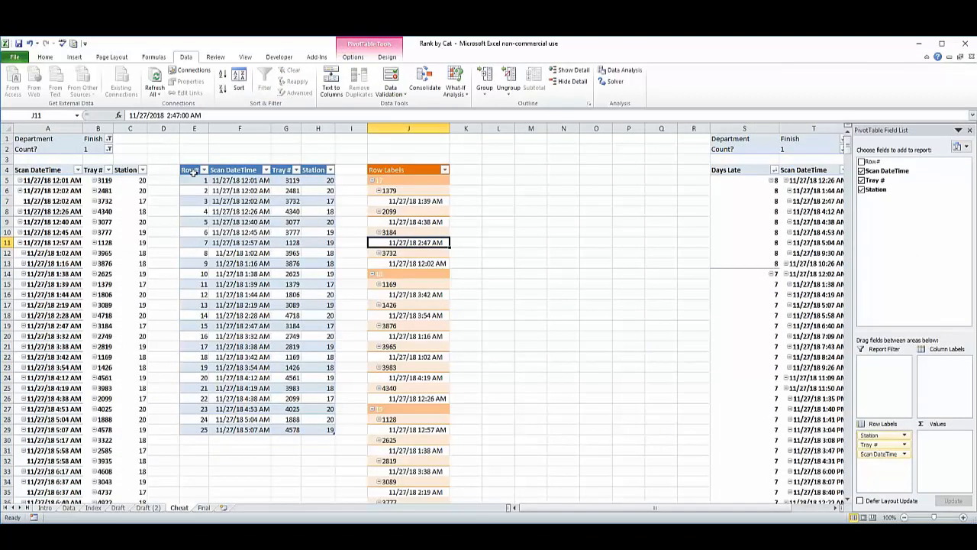
left_click_drag(192, 171, 316, 429)
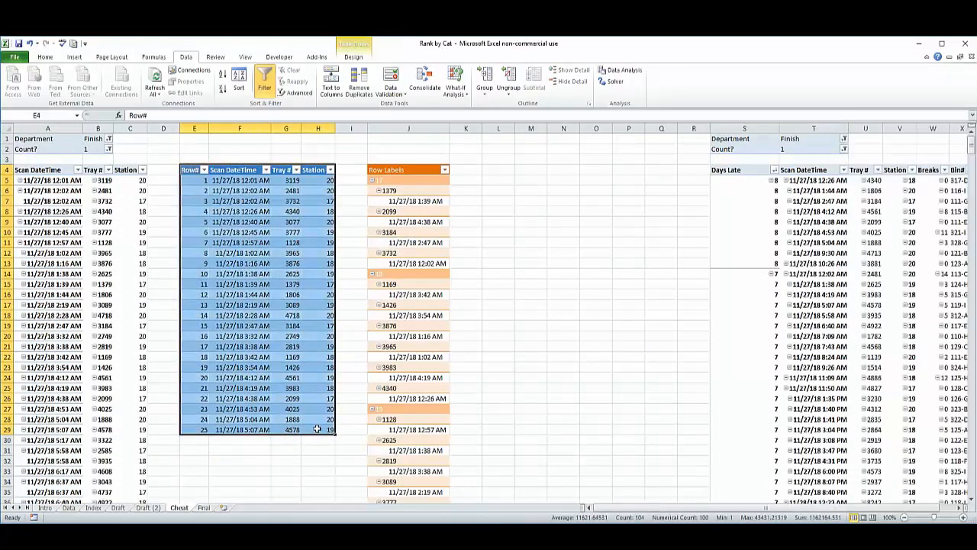
left_click(407, 337)
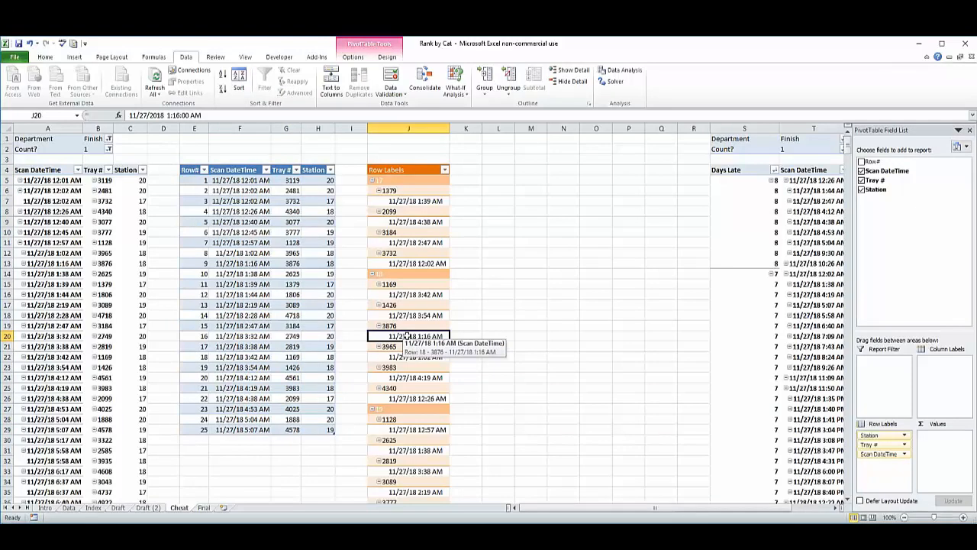
left_click(405, 206)
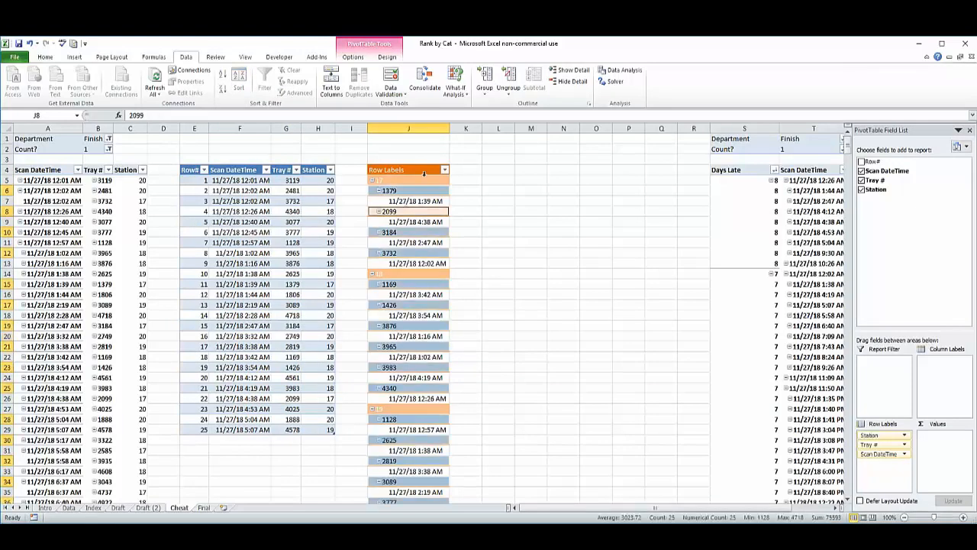
Show the orange Row Labels pivot table in tabular form and repeat all its item labels.
left_click(423, 172)
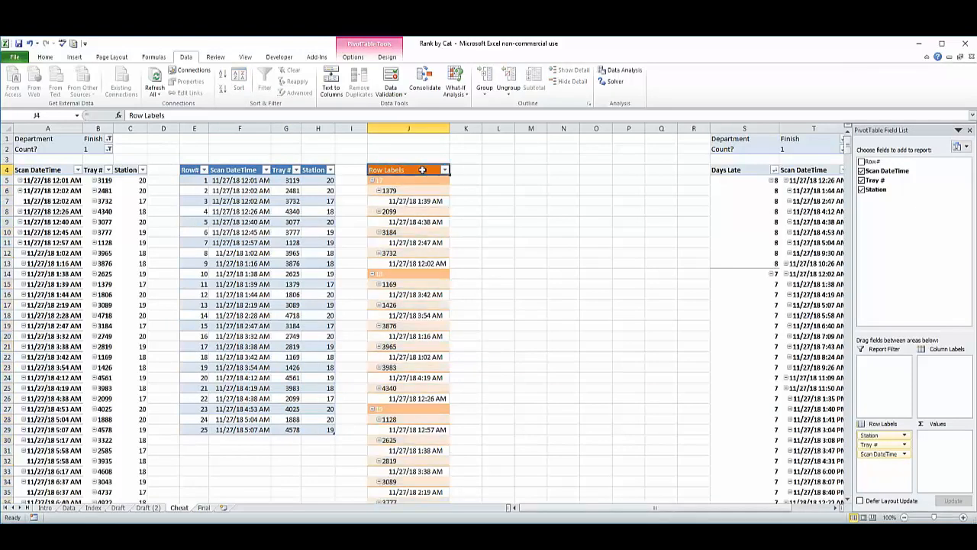
left_click(387, 57)
left_click(40, 83)
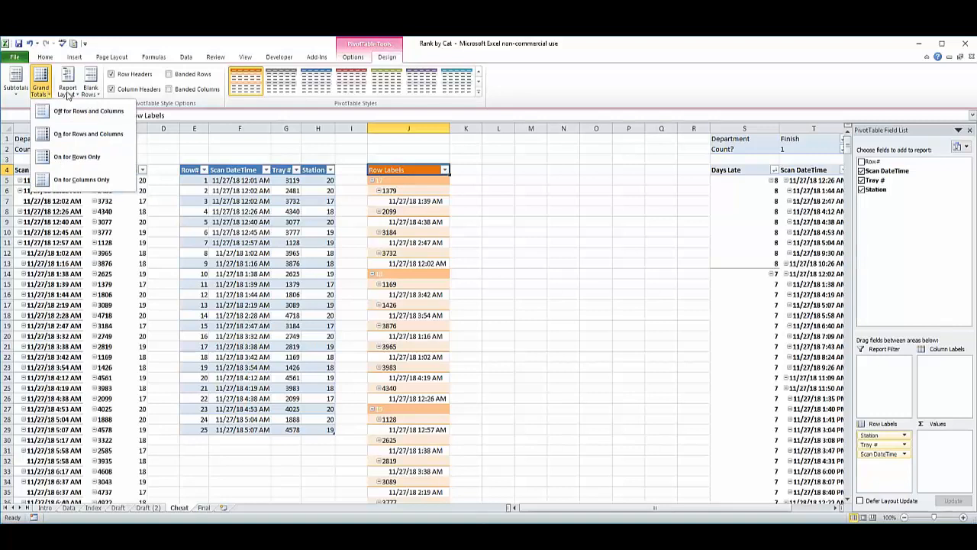
left_click(67, 83)
left_click(84, 157)
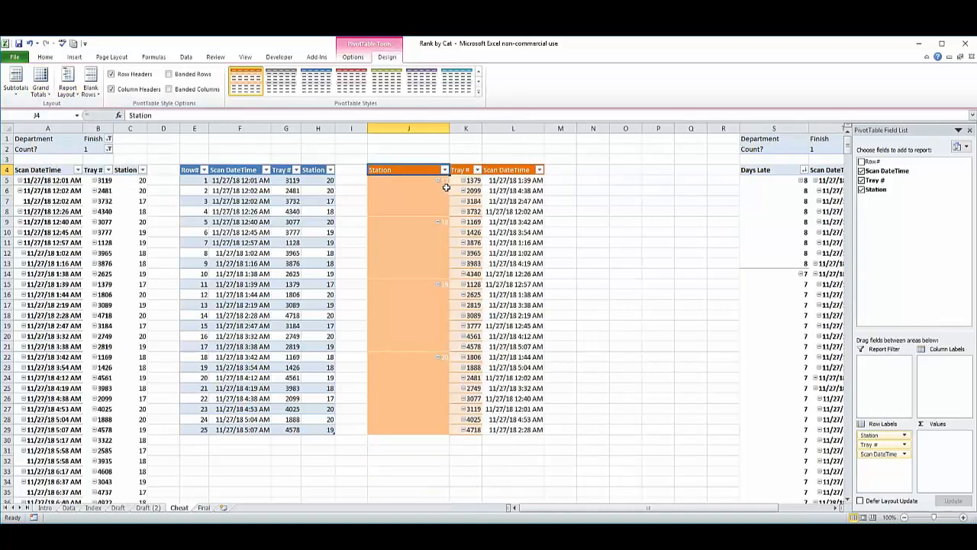
left_click(67, 84)
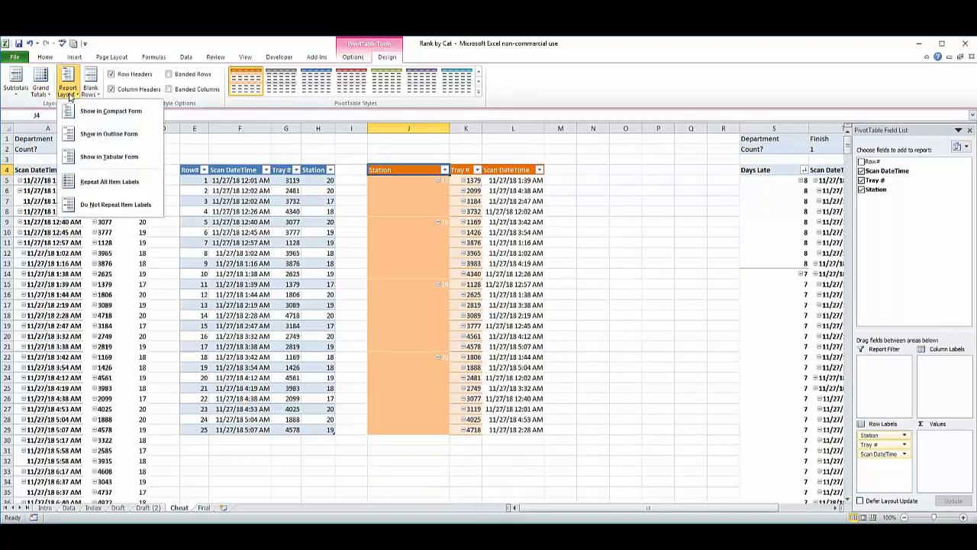
left_click(127, 188)
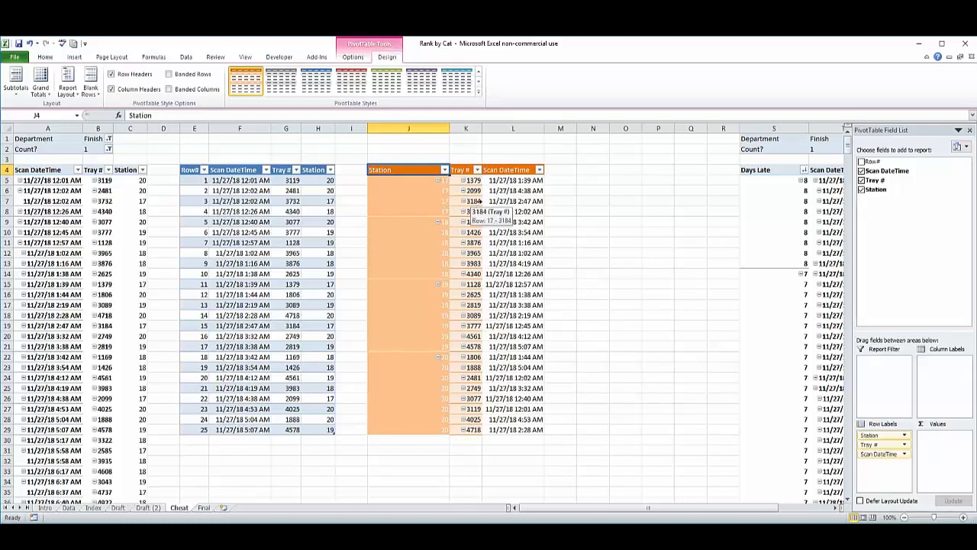
left_click(503, 273)
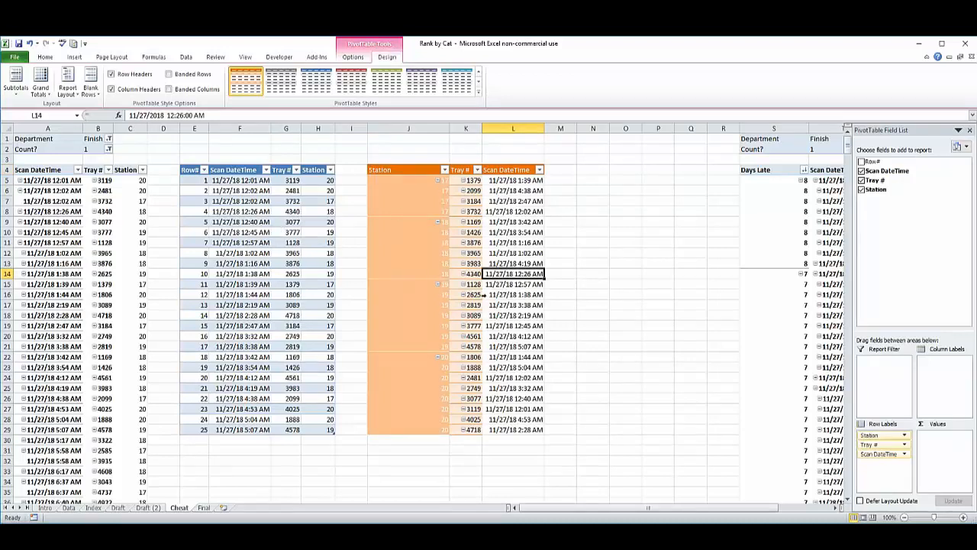
Open the Final sheet and review its Station pivot table in A5:F30.
left_click(203, 507)
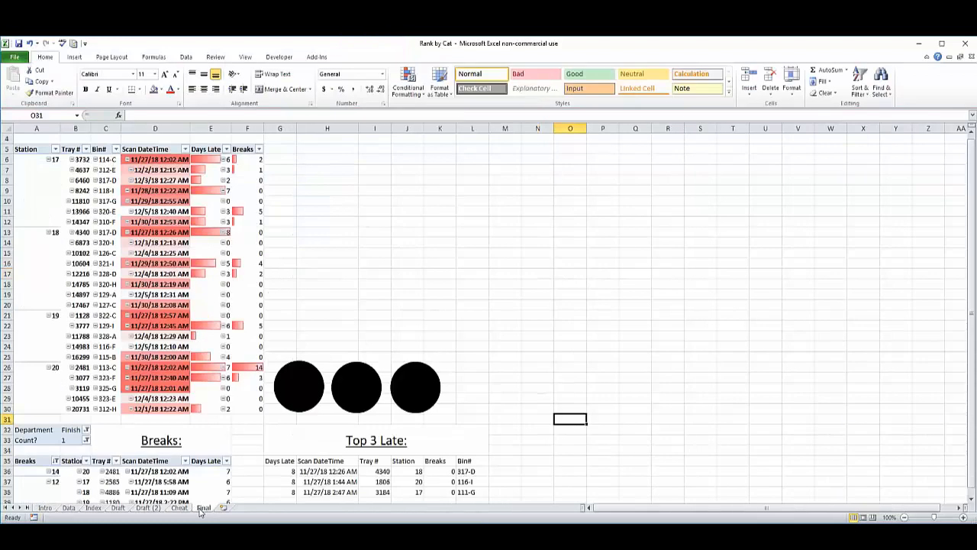
left_click(374, 234)
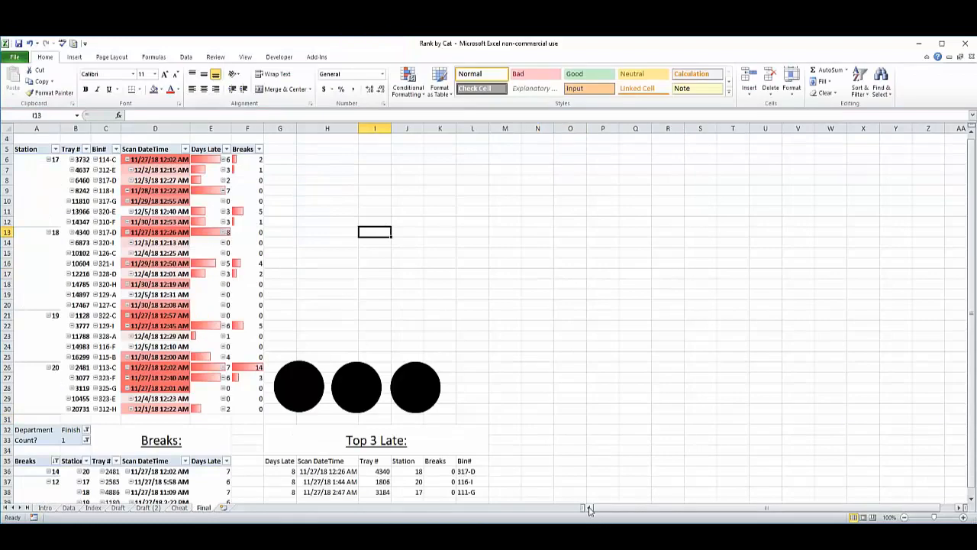
left_click(485, 252)
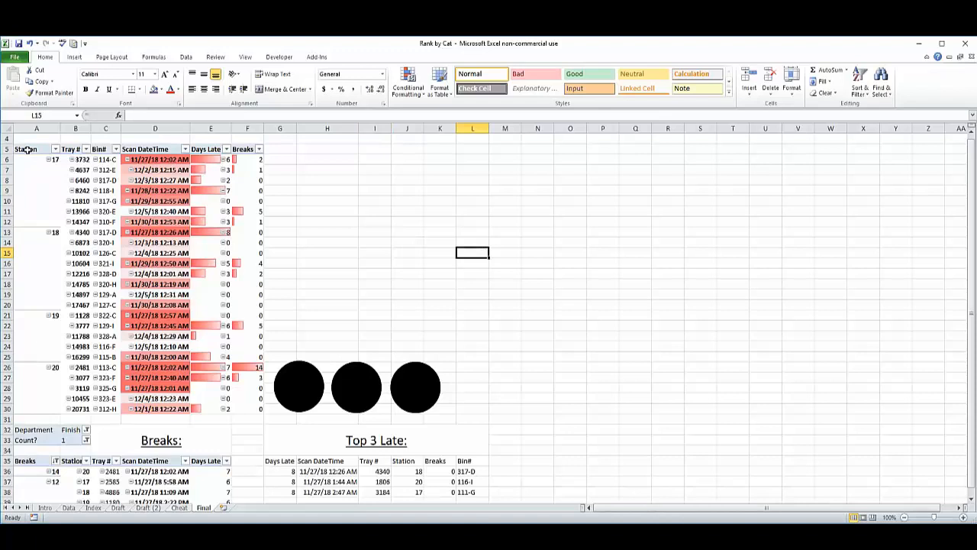
left_click_drag(27, 149, 249, 409)
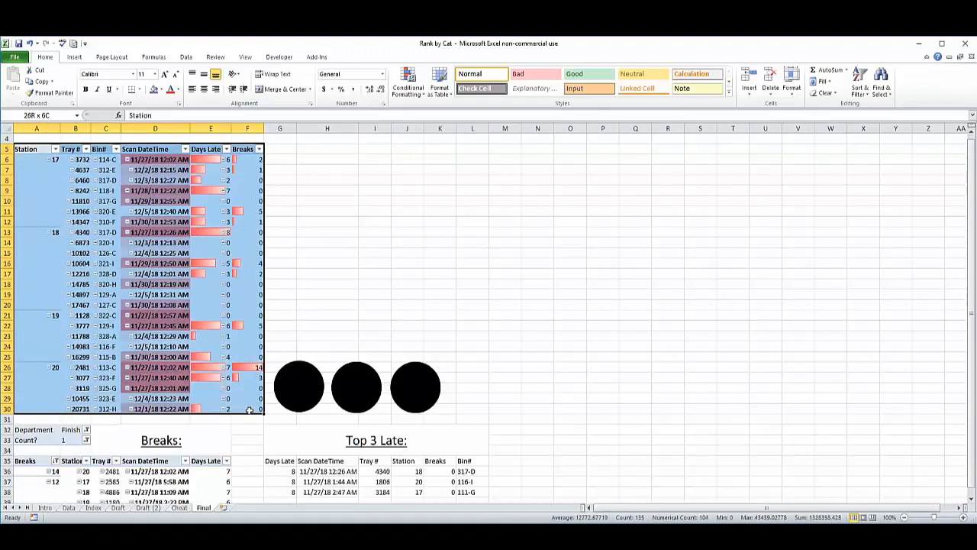
left_click(378, 231)
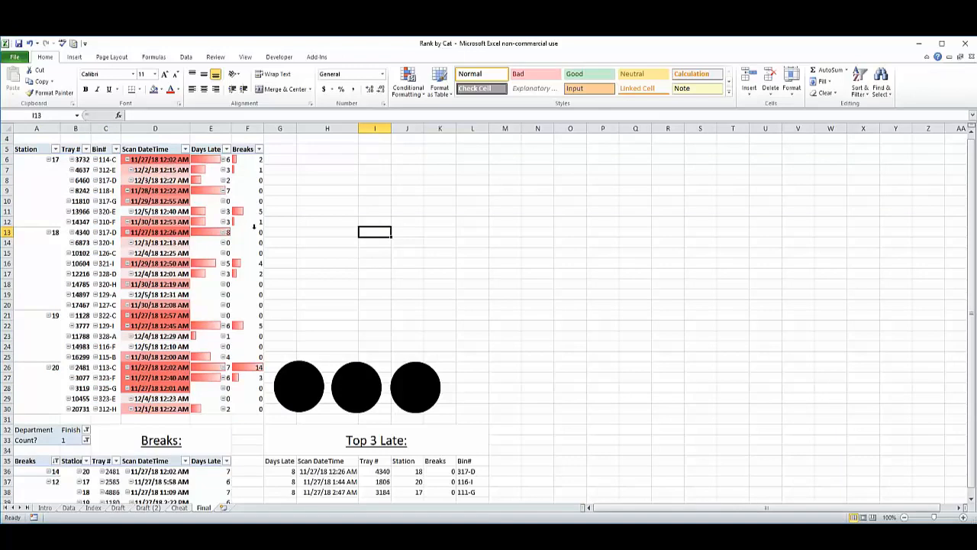
Preview blue gradient data bars on the Scan DateTime values in D6:D30 of the Final sheet.
left_click_drag(161, 159, 156, 409)
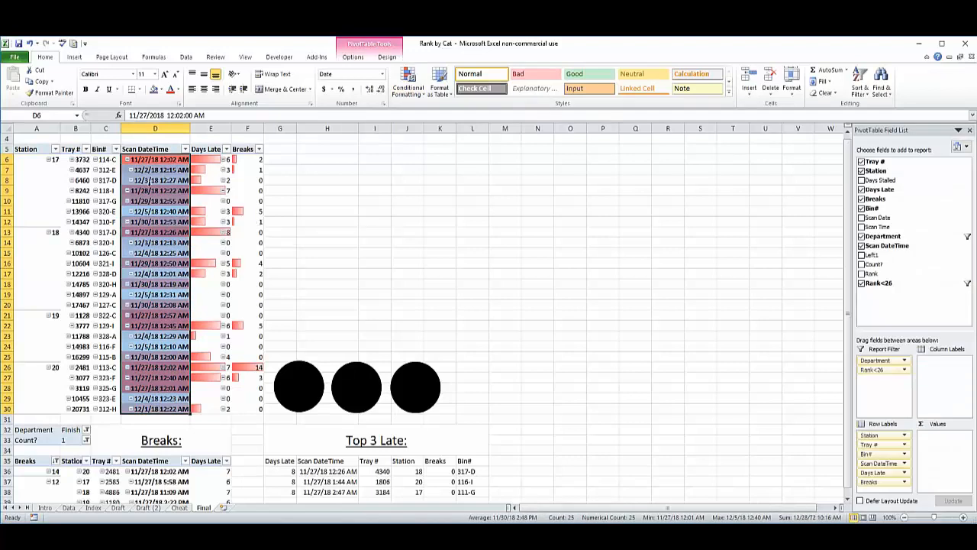
left_click(418, 92)
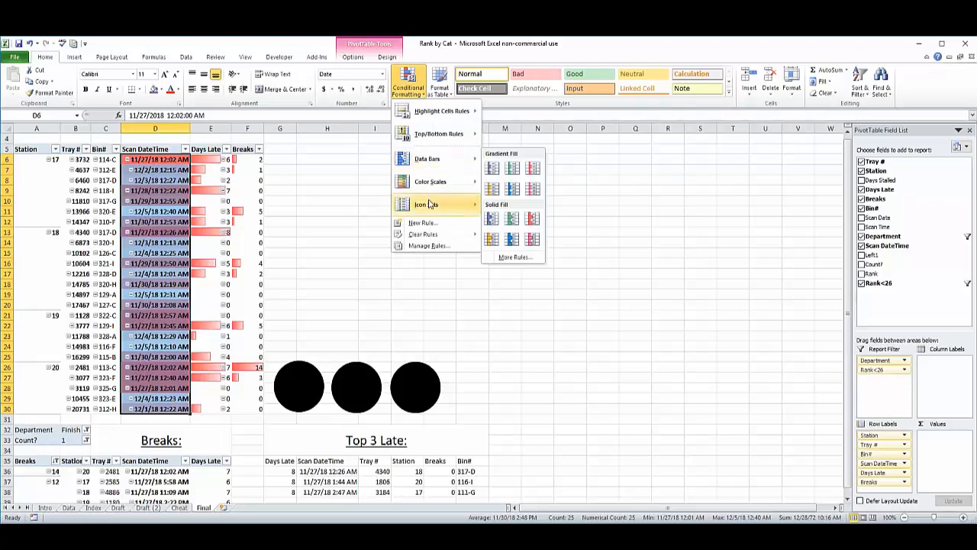
mouse_move(439, 166)
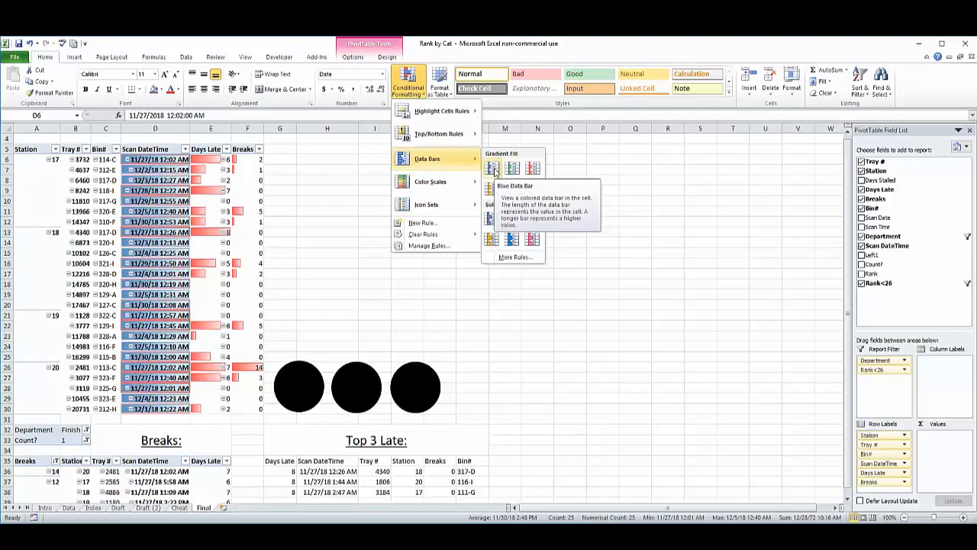
left_click(334, 222)
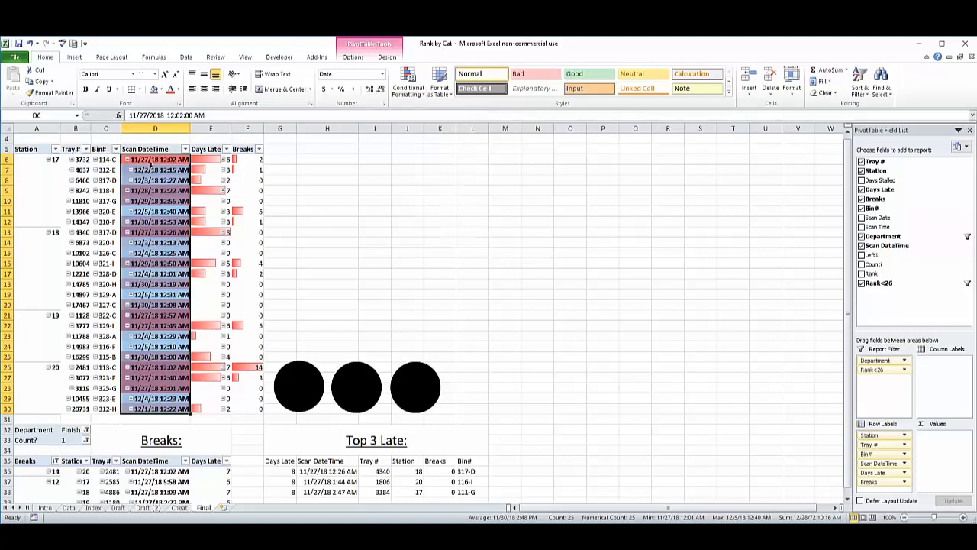
Set the number format of the first Scan DateTime cell, D6, to General.
left_click(152, 159)
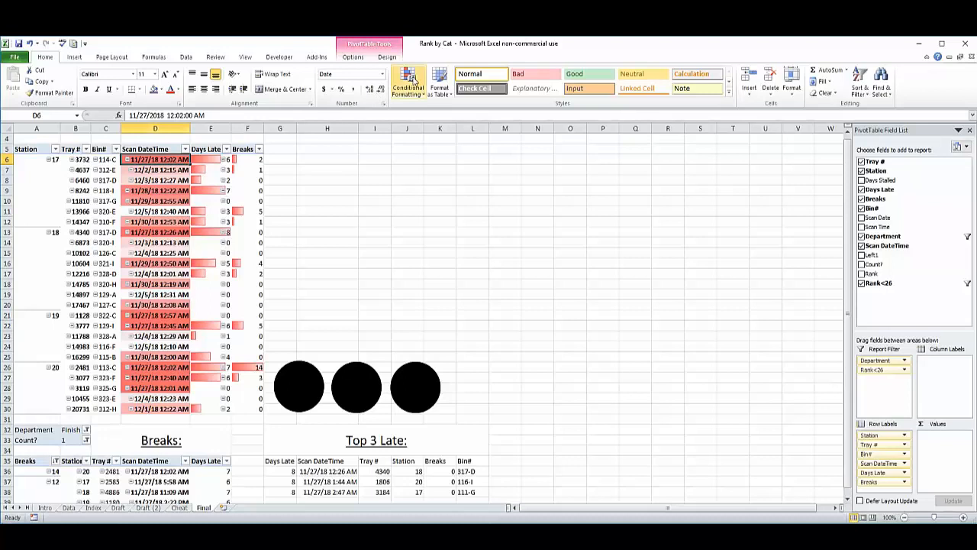
left_click(382, 73)
left_click(357, 93)
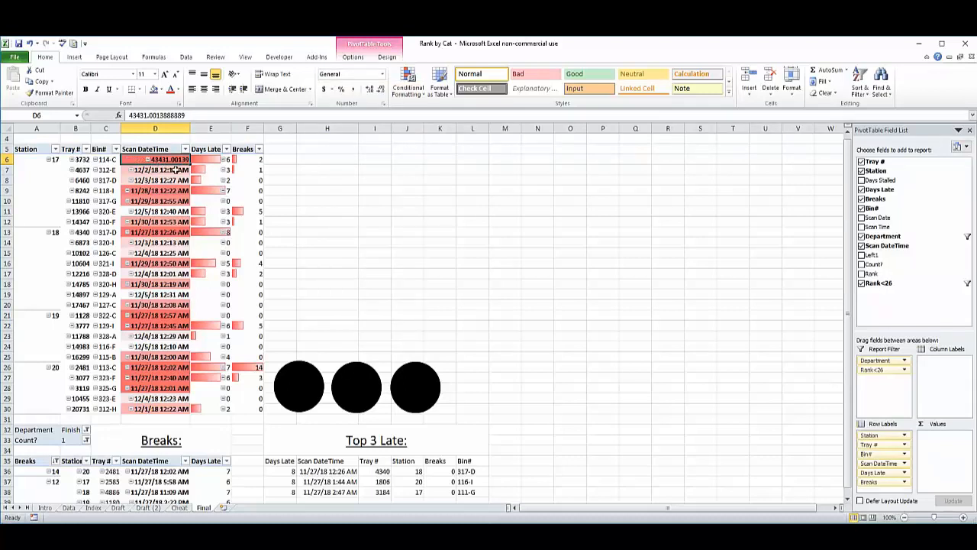
Undo the General number format on D6 and preview the Red - Yellow - Green Color Scale for the Scan DateTime values.
left_click(325, 200)
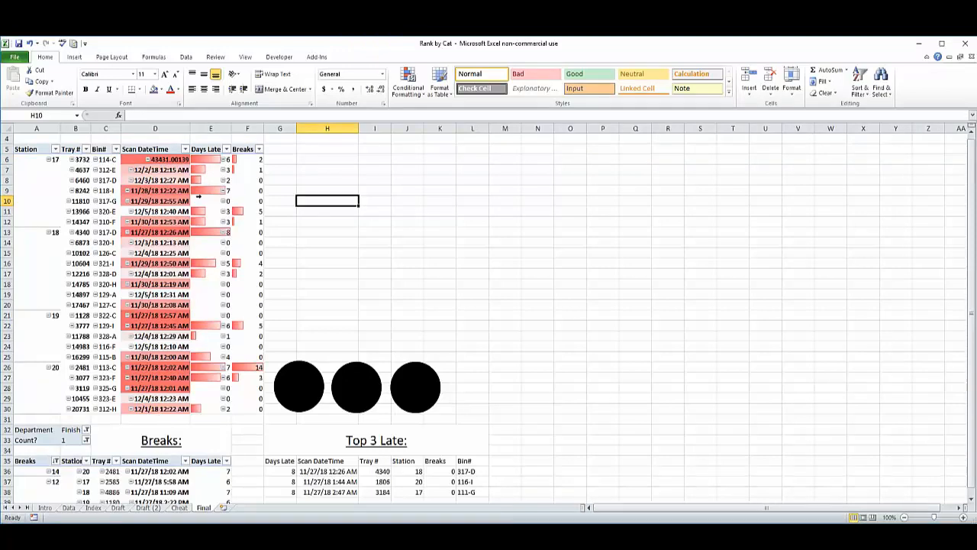
key("ctrl+z")
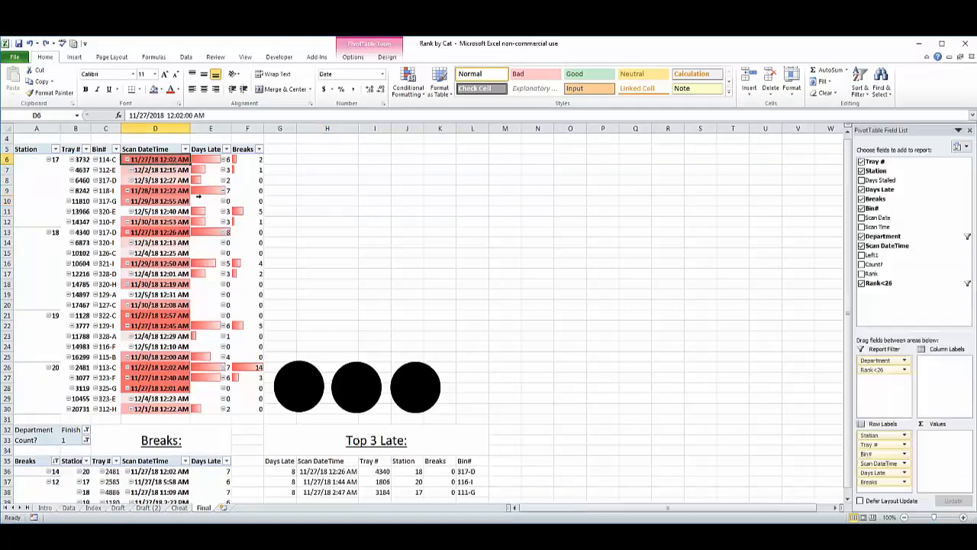
left_click(408, 84)
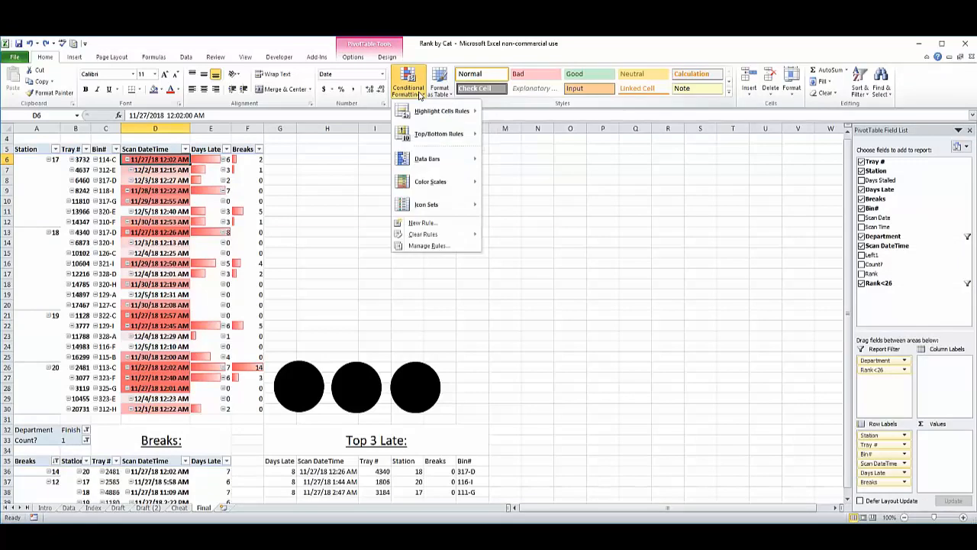
mouse_move(448, 183)
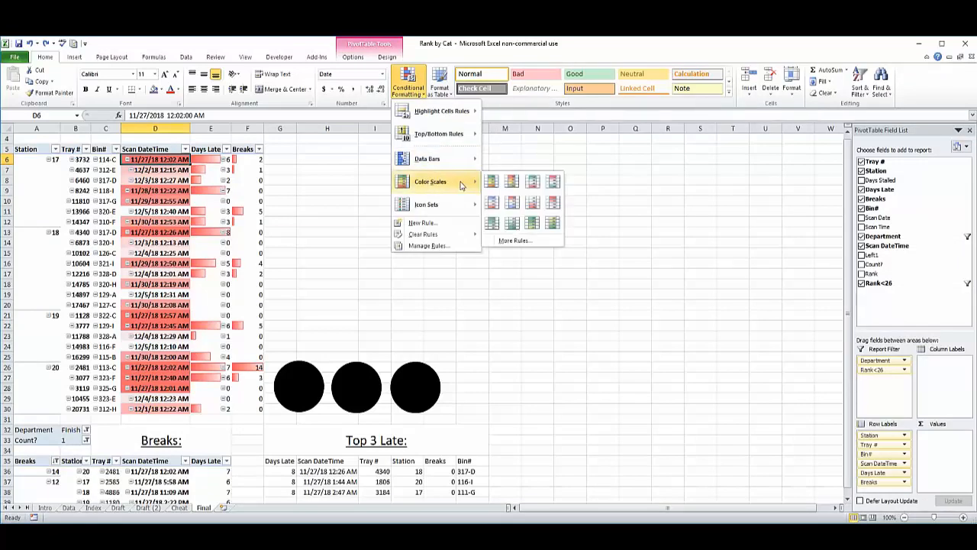
left_click(512, 183)
Look through the data bar options for the first Days Late value, E6, and select the Station pivot table's headers in A5:F5.
left_click(210, 161)
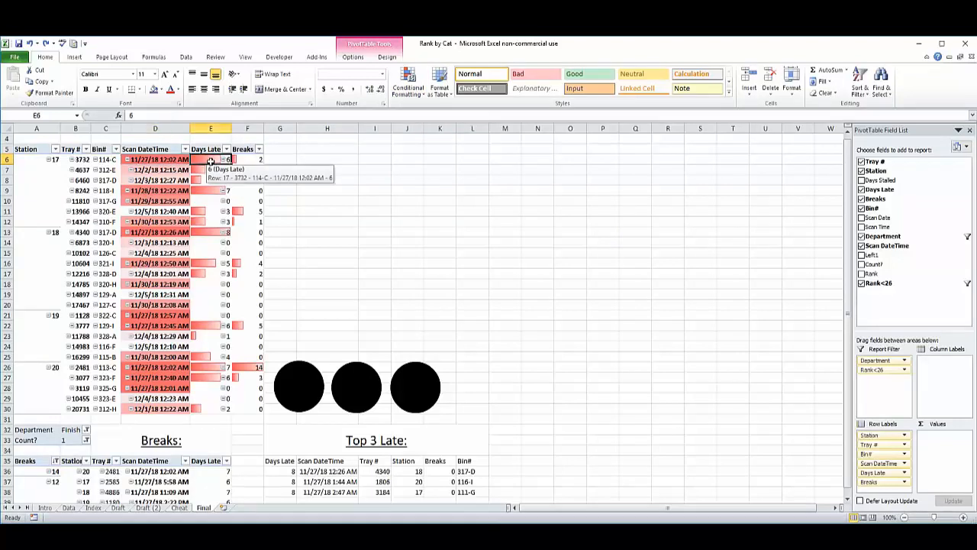
left_click(407, 81)
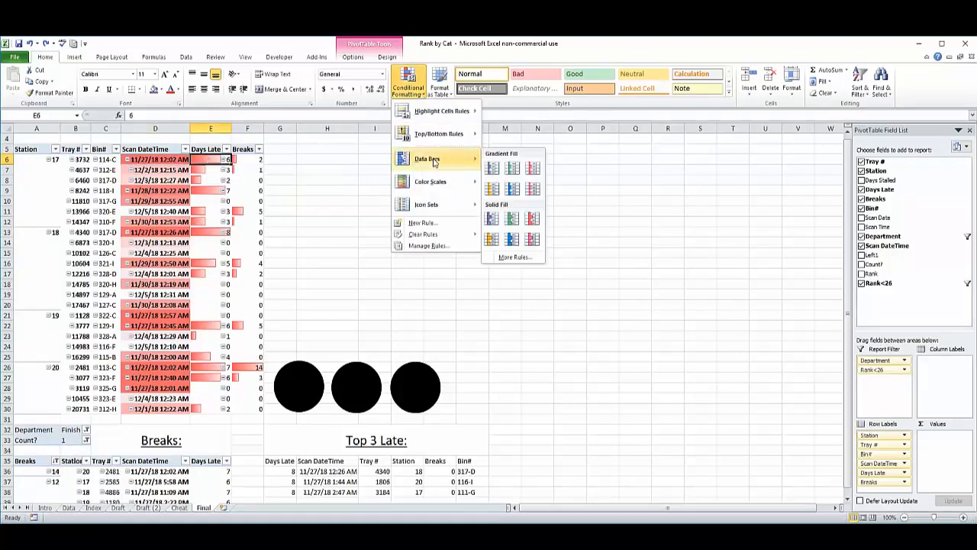
left_click(322, 197)
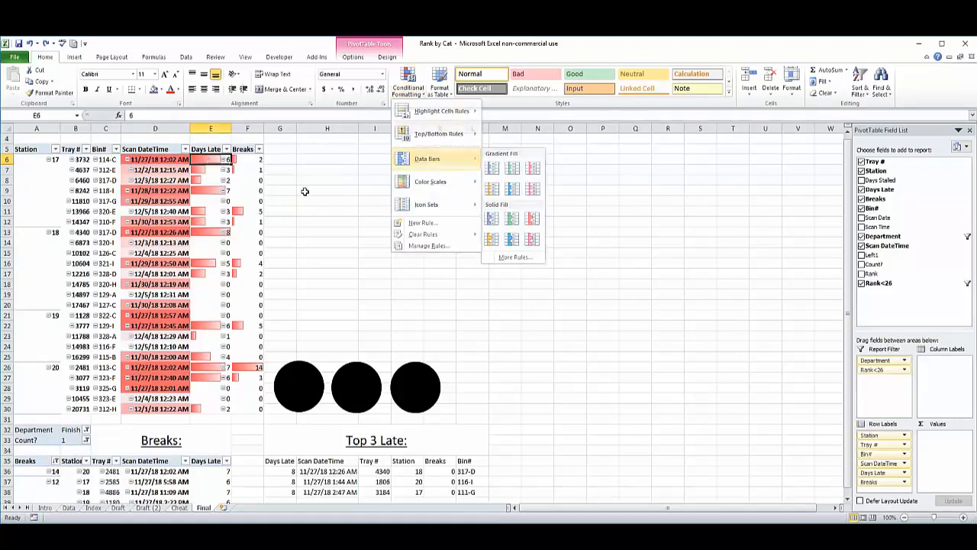
left_click(342, 274)
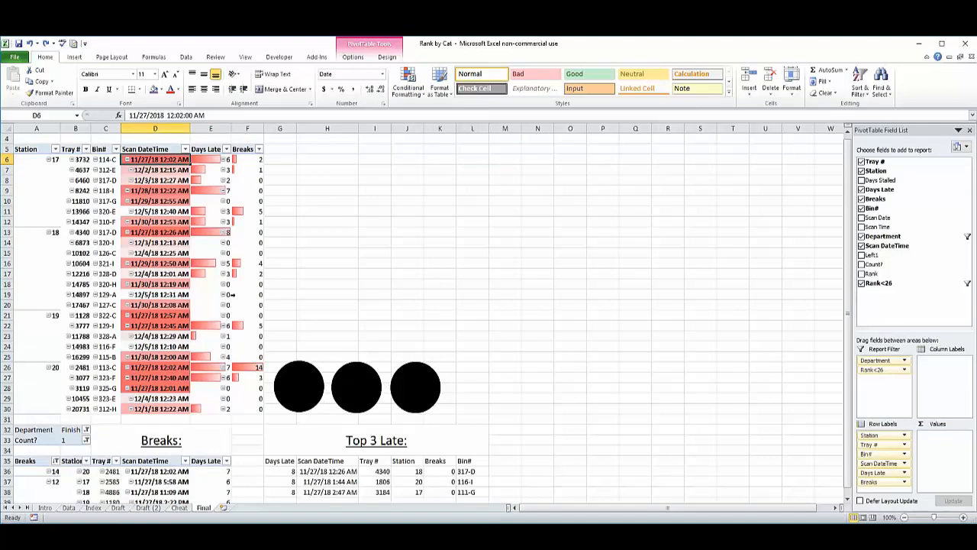
left_click(42, 149)
key("ctrl+shift+Right")
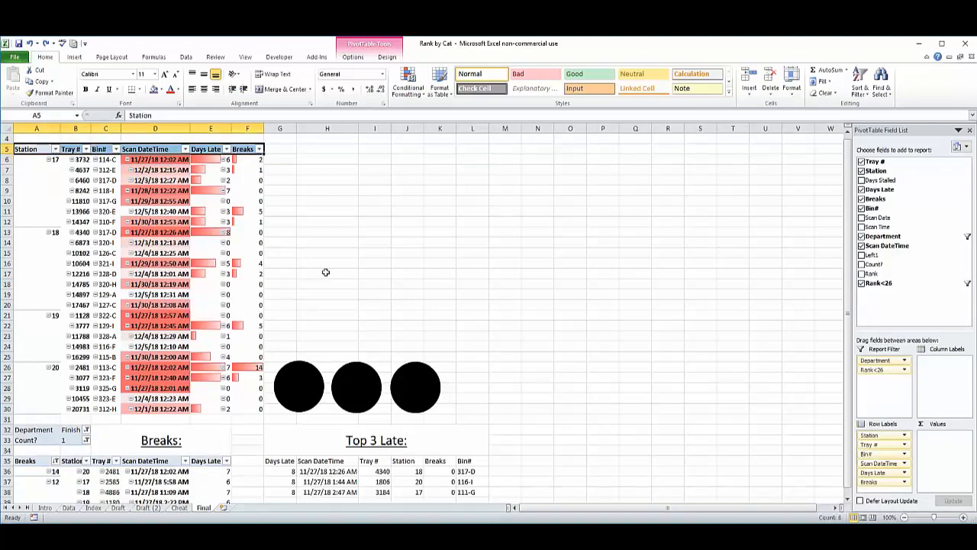
Examine the Breaks pivot table on the Final sheet, including its Department and Count? filters and the Scan DateTime values in D36:D44.
scroll(206, 307, "down", 4)
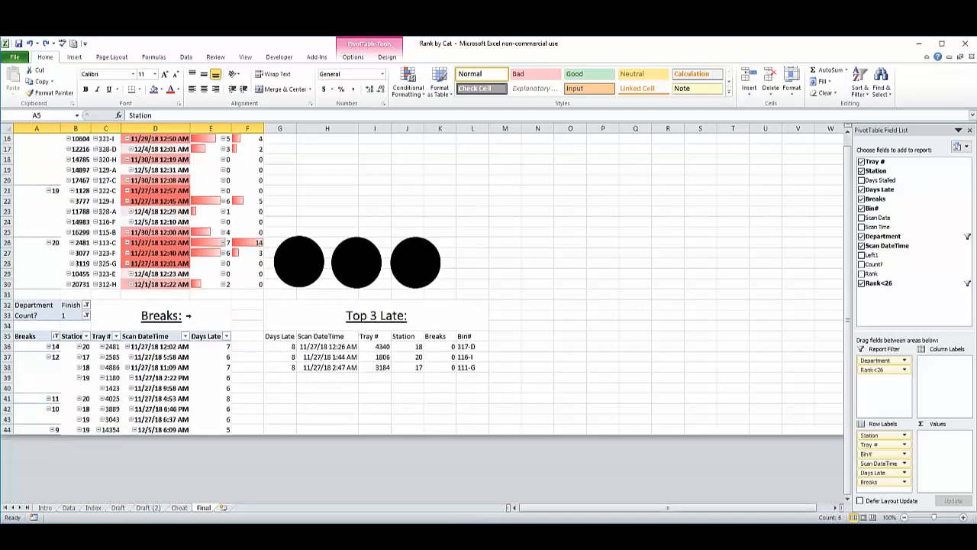
scroll(191, 315, "up", 1)
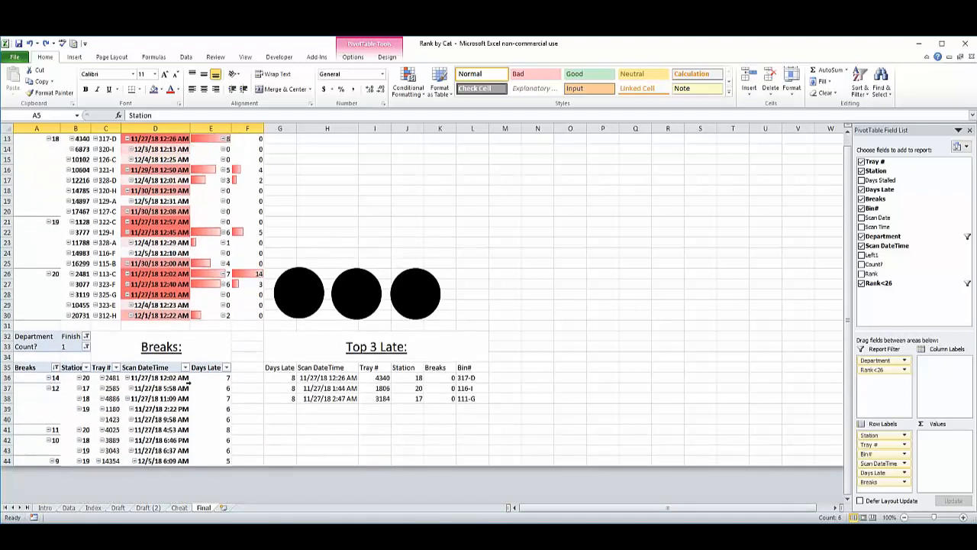
left_click(127, 398)
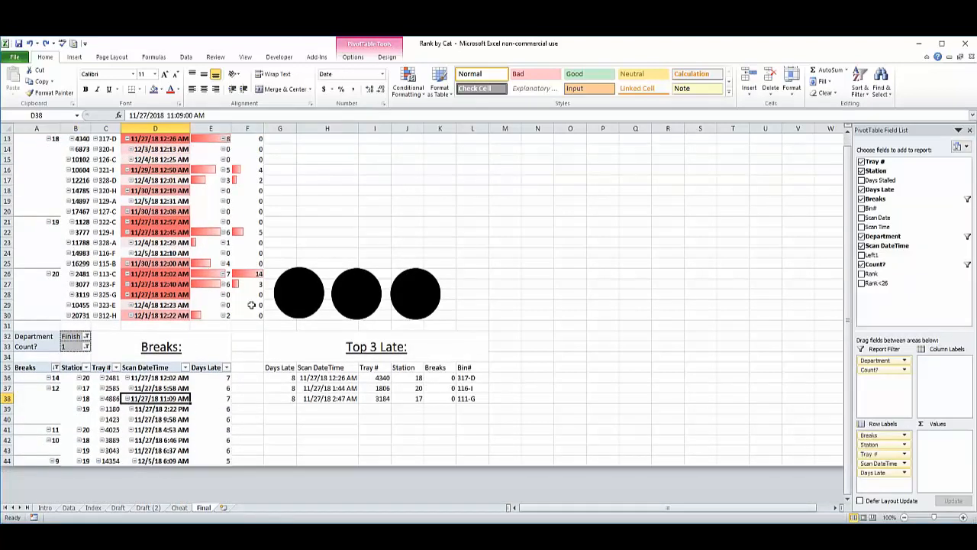
left_click(111, 419)
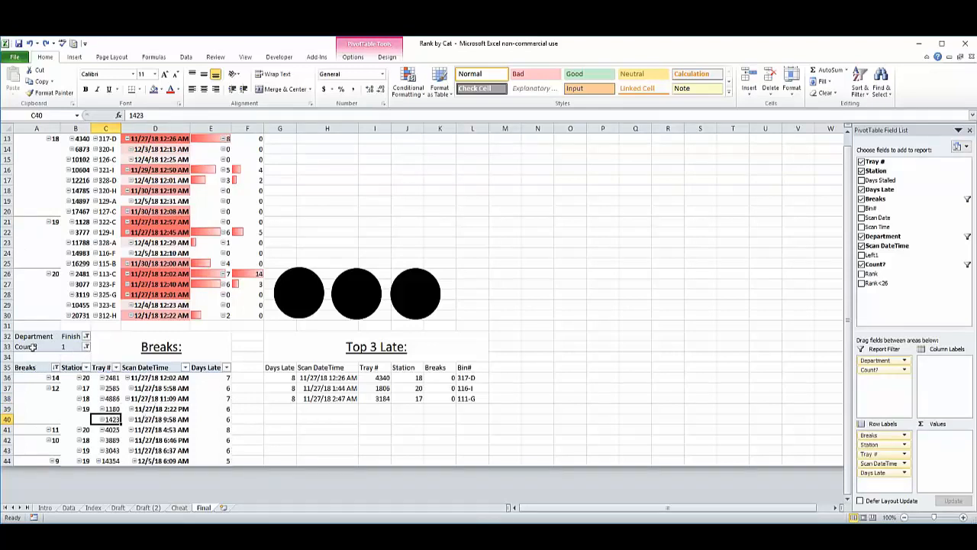
left_click(76, 346)
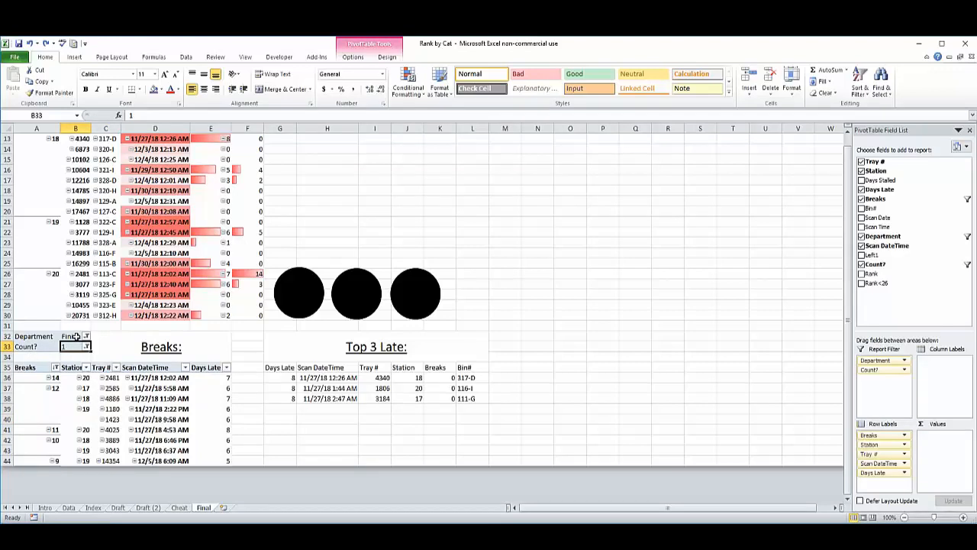
left_click(134, 420)
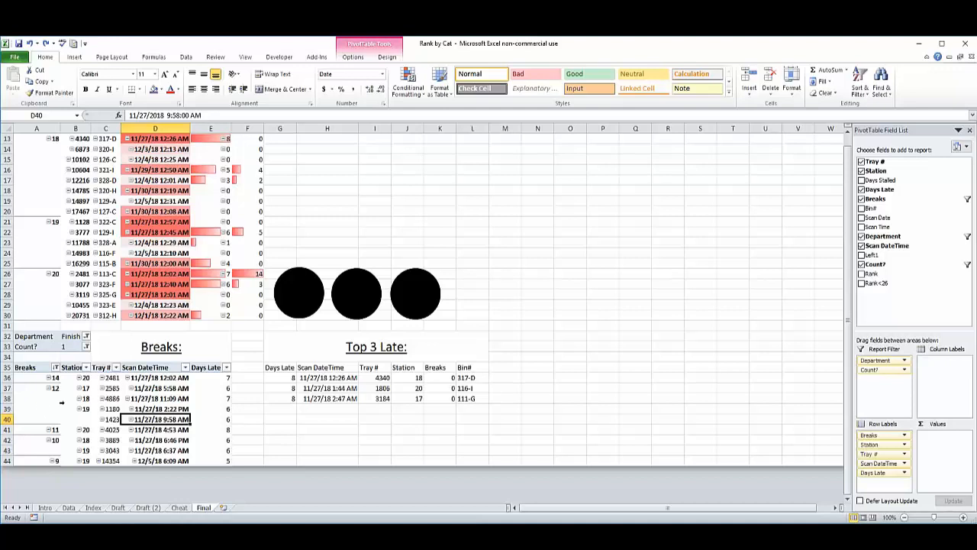
left_click(162, 408)
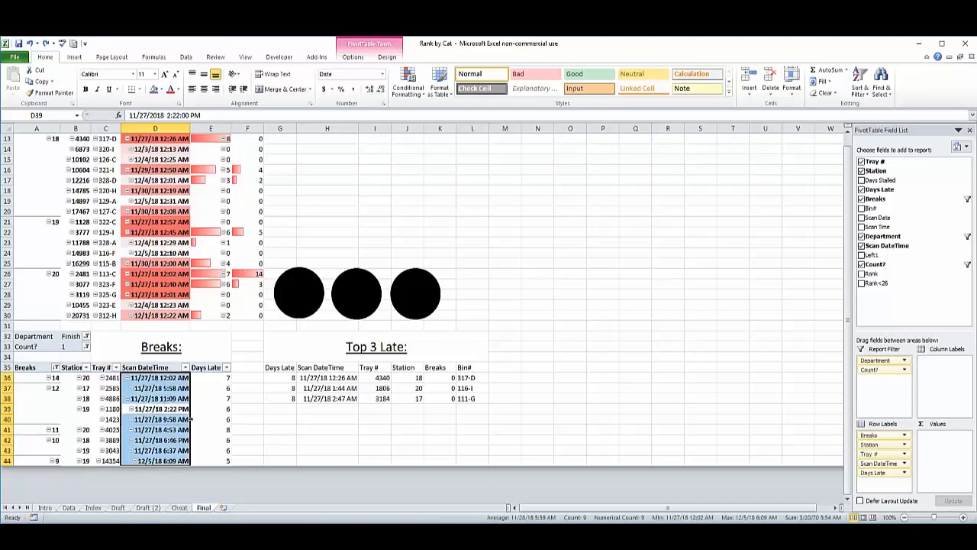
left_click(35, 379)
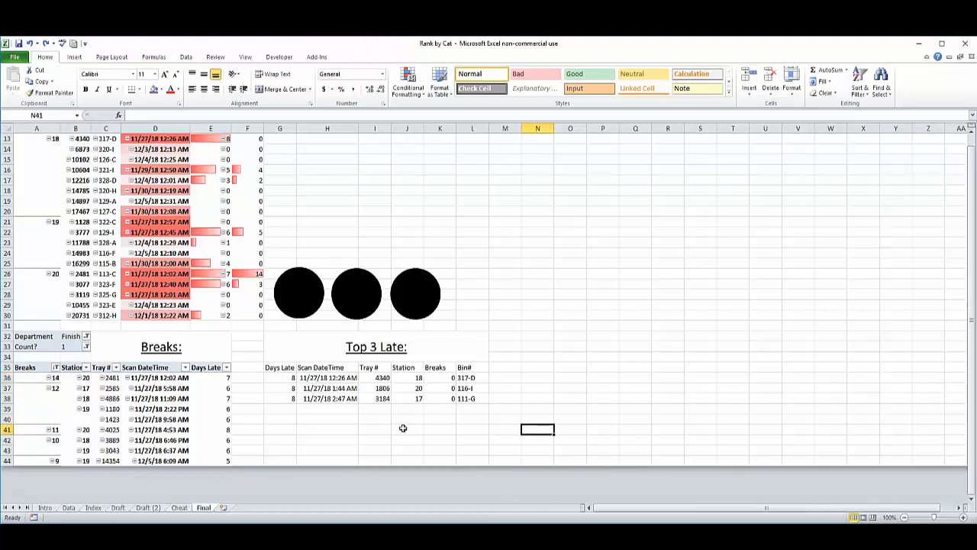
Examine the Top 3 Late table on the Final sheet and select its Days Late header, G35.
left_click(310, 349)
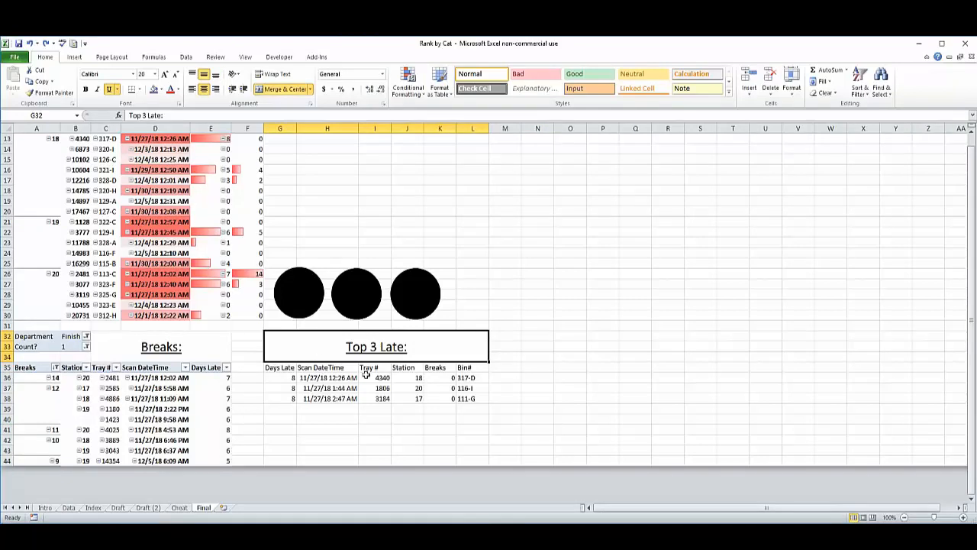
scroll(371, 432, "up", 3)
left_click(570, 449)
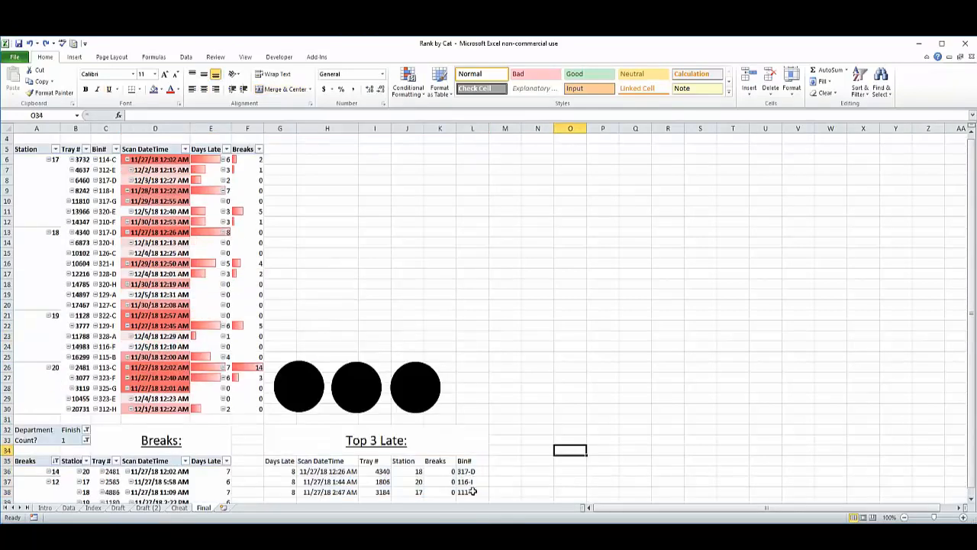
left_click(283, 461)
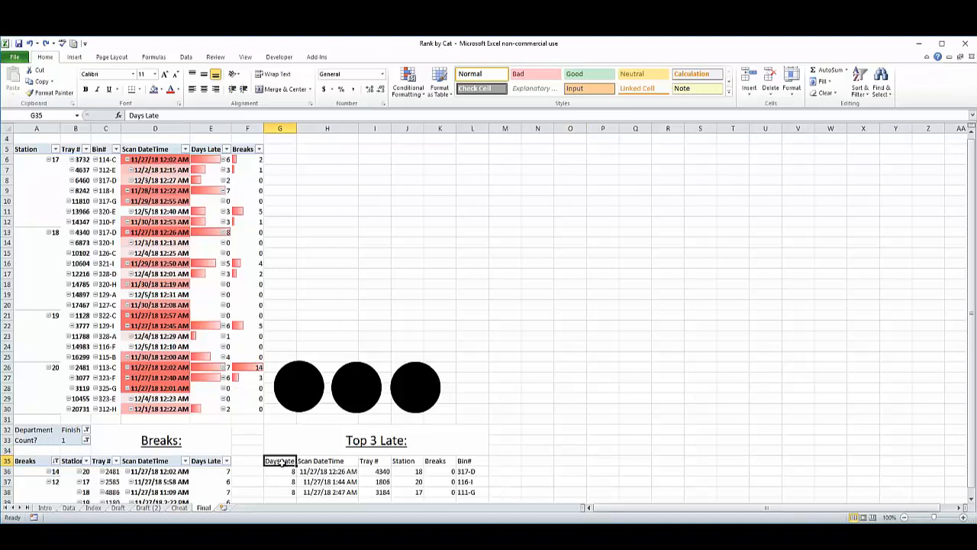
Open the Cheat sheet and select the Days Late header, S4, of its pivot table.
left_click(178, 507)
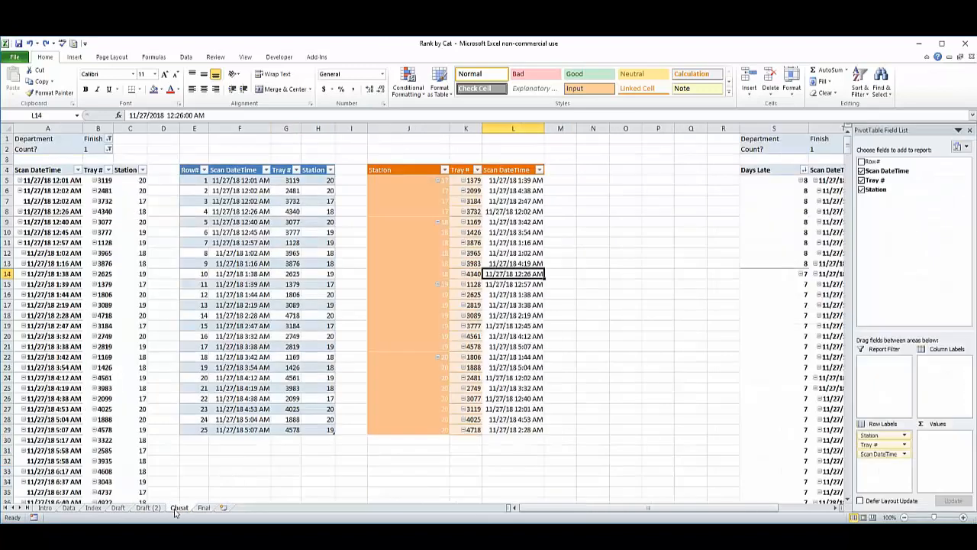
left_click_drag(614, 511, 714, 506)
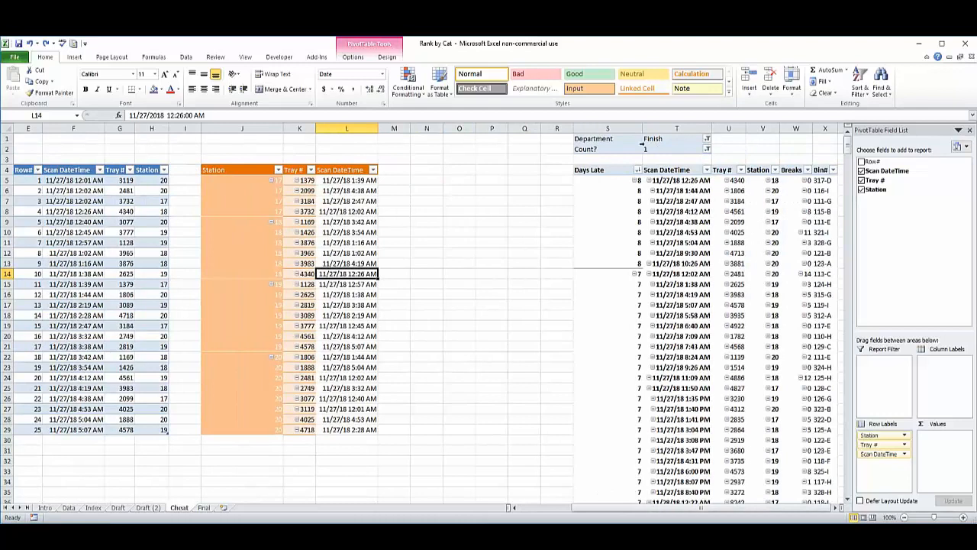
left_click(602, 171)
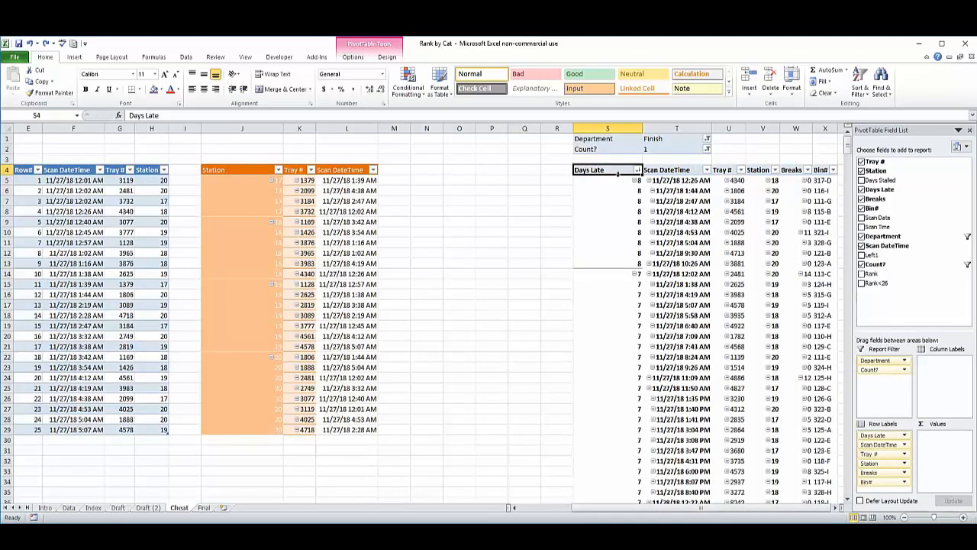
Compare the Top 3 Late table on the Final sheet with the pivot tables on the Cheat sheet.
left_click(204, 508)
scroll(358, 425, "down", 3)
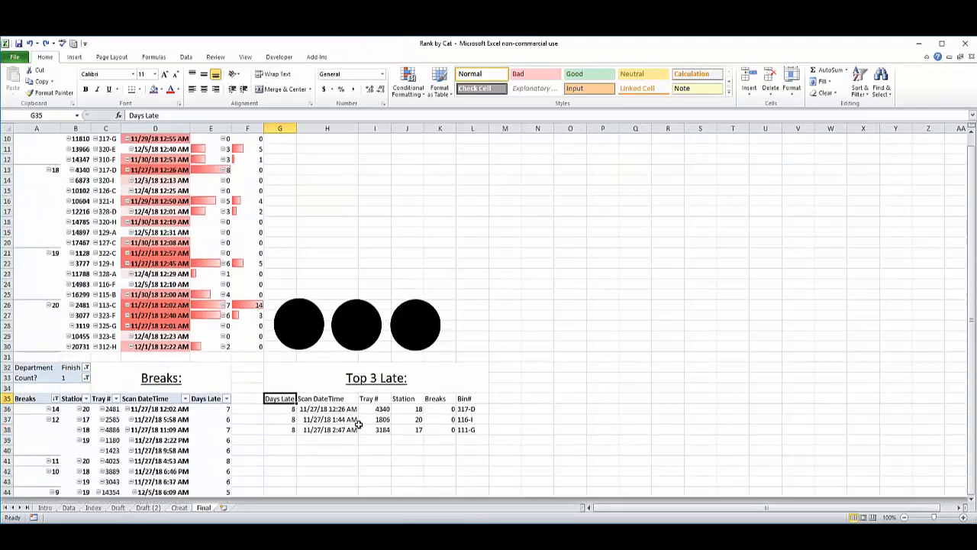
left_click(179, 508)
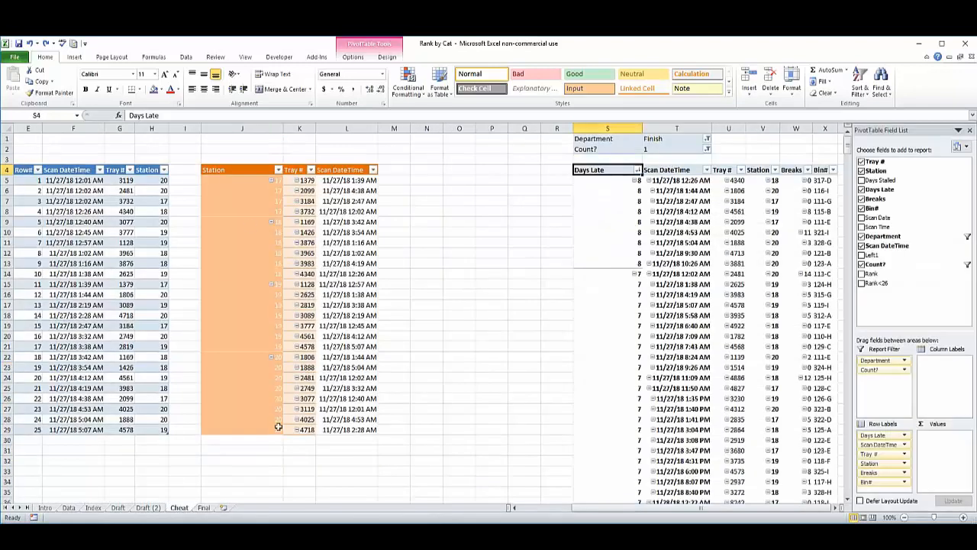
left_click_drag(615, 510, 548, 511)
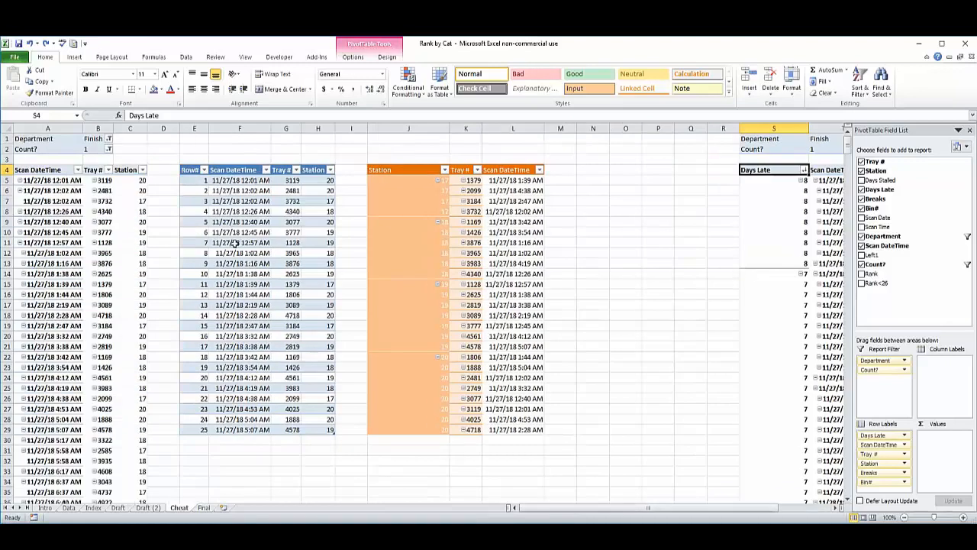
Trace the G36 formula on the Final sheet to cell S5 of the Cheat sheet and select the Top 3 Late values in G36:G38.
left_click(147, 115)
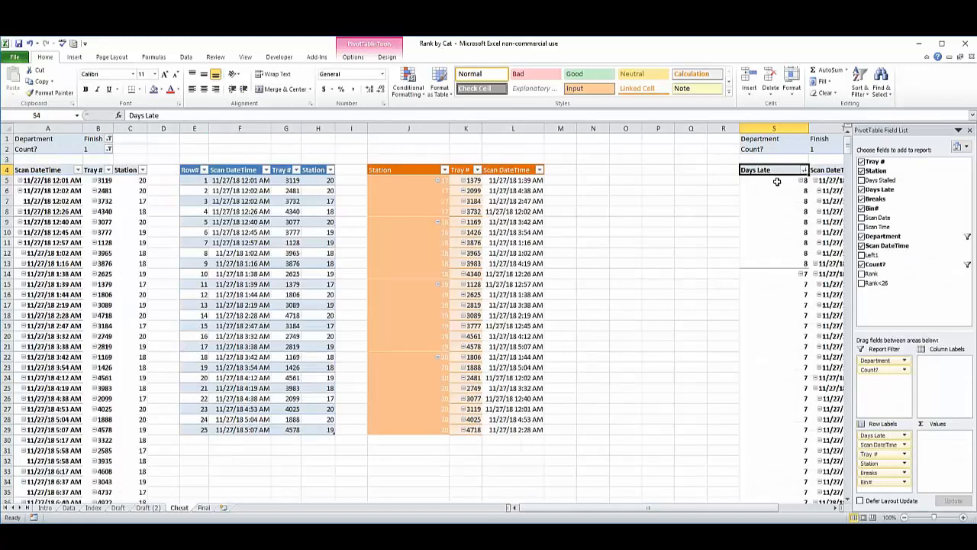
left_click(777, 181)
left_click_drag(742, 507, 798, 507)
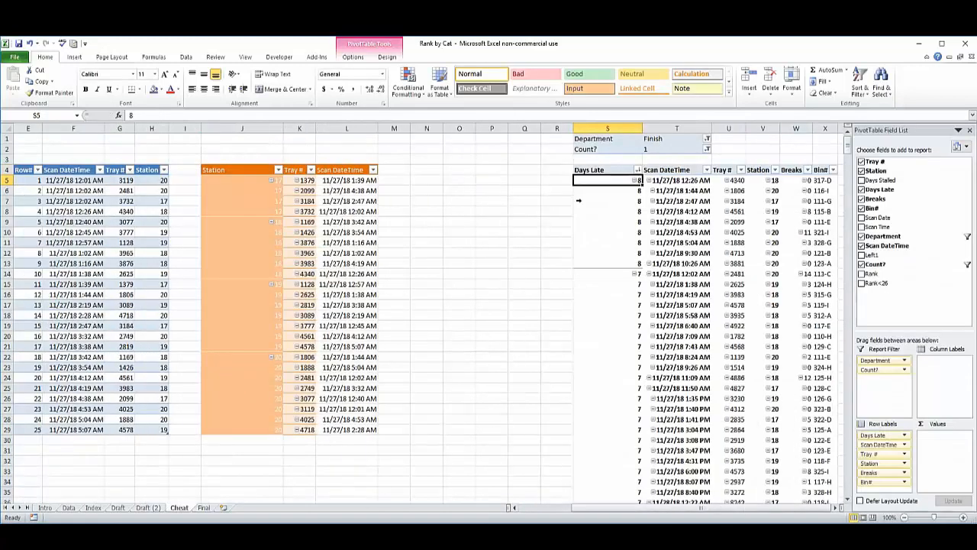
left_click(204, 507)
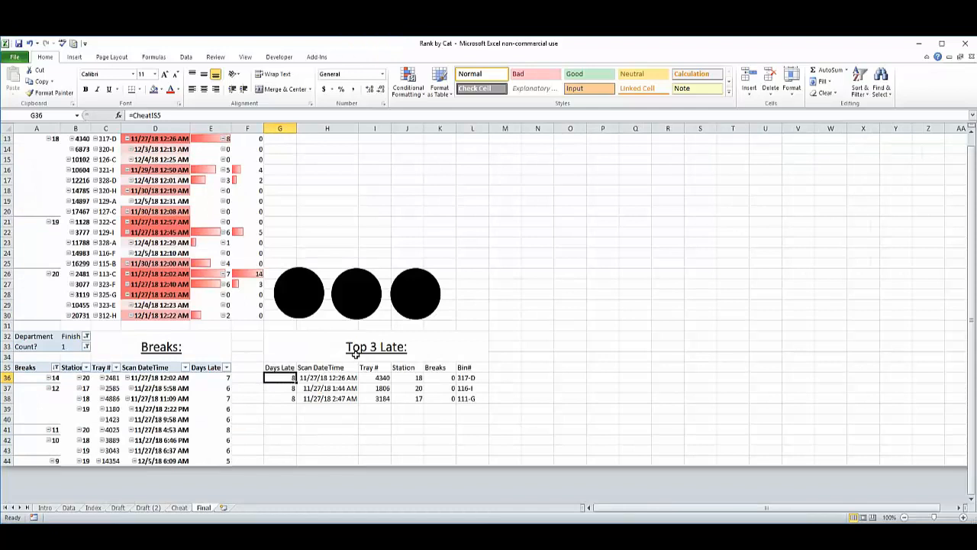
left_click_drag(279, 377, 281, 397)
Select S8:S13 in the Cheat sheet's Days Late pivot table and view all of its columns through Bin#.
left_click(182, 507)
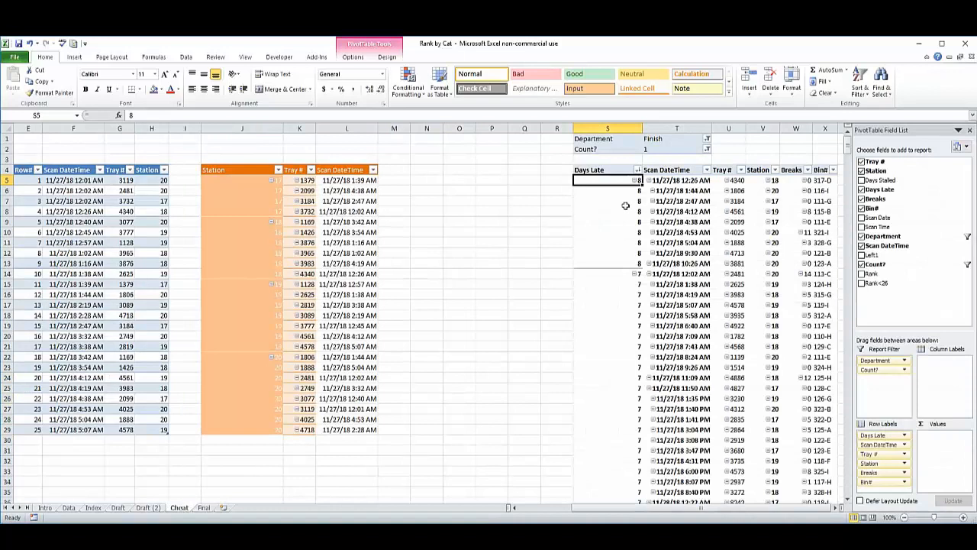
left_click_drag(626, 213, 626, 262)
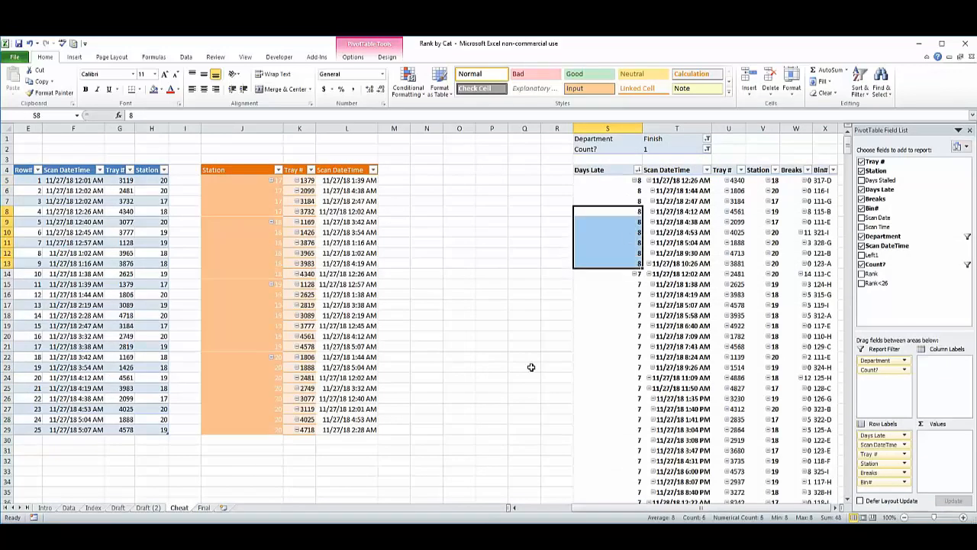
left_click(838, 507)
left_click(837, 507)
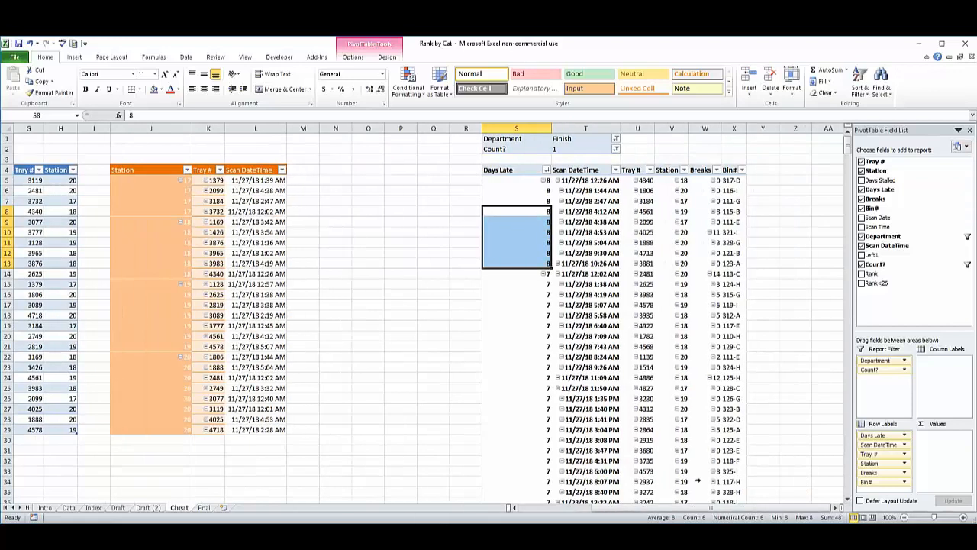